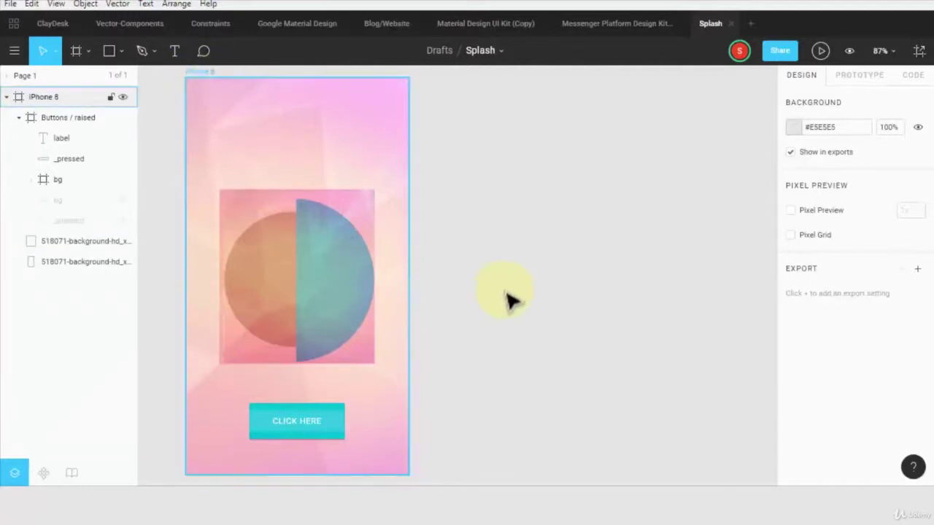
# Inspect the iPhone 8 frame in the Splash file's page and layer list.
pyautogui.scroll(-1, 510, 302)
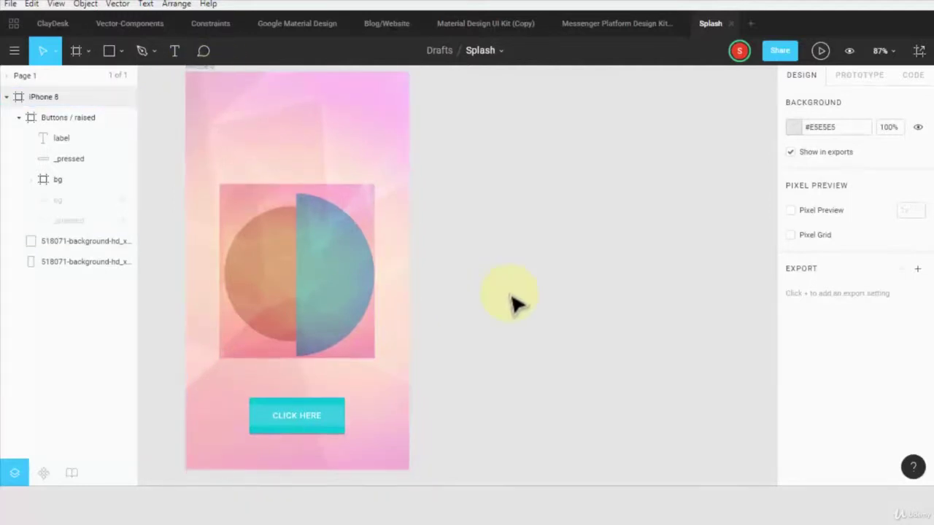
pyautogui.click(36, 75)
pyautogui.click(29, 76)
pyautogui.click(43, 100)
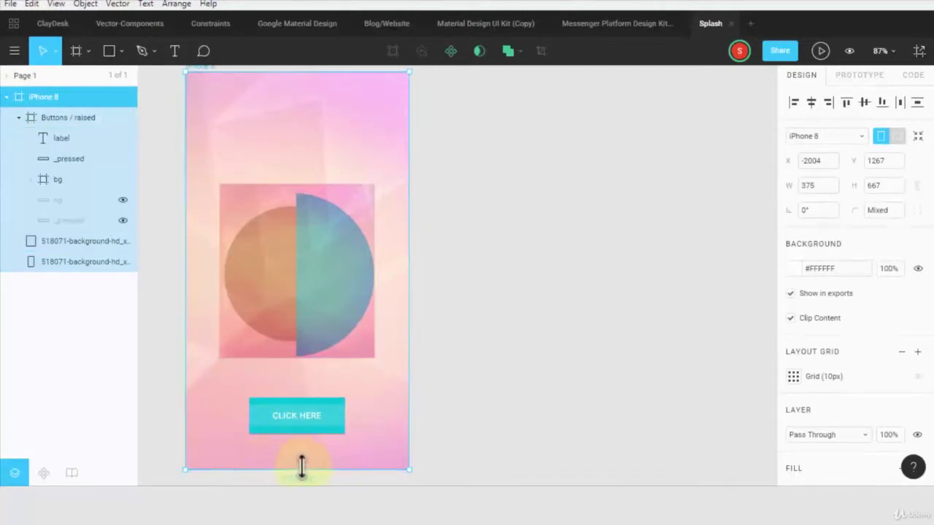
pyautogui.click(469, 290)
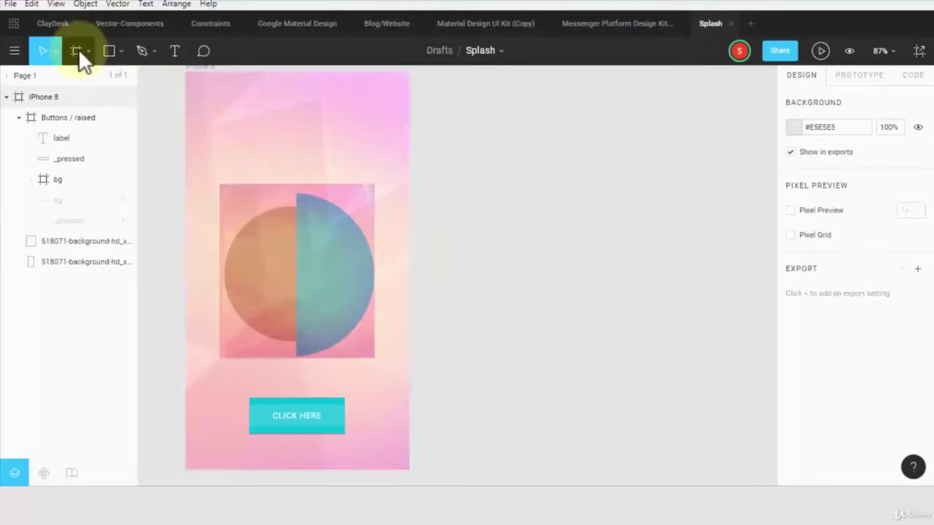
# Copy the Extension Container group from the Messenger Platform Design Kit file, then return to Splash.
pyautogui.click(505, 24)
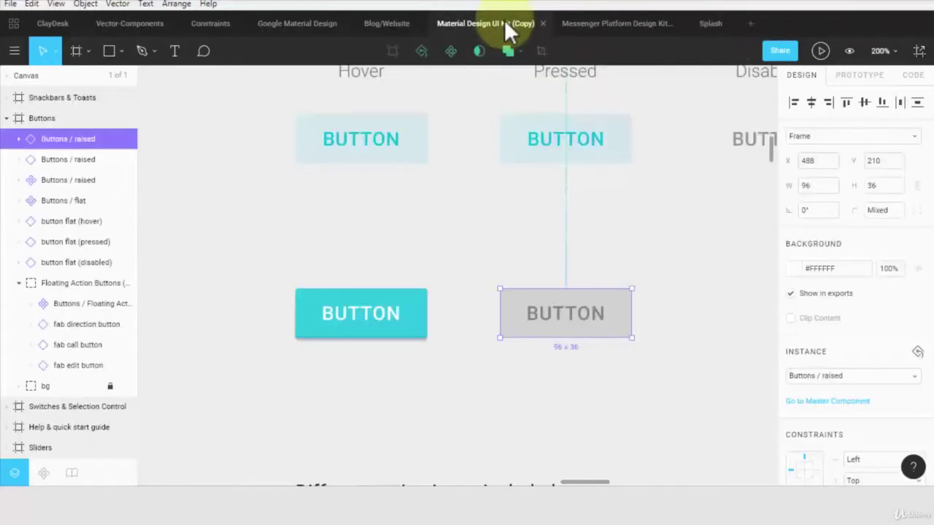
pyautogui.click(592, 22)
pyautogui.click(243, 246)
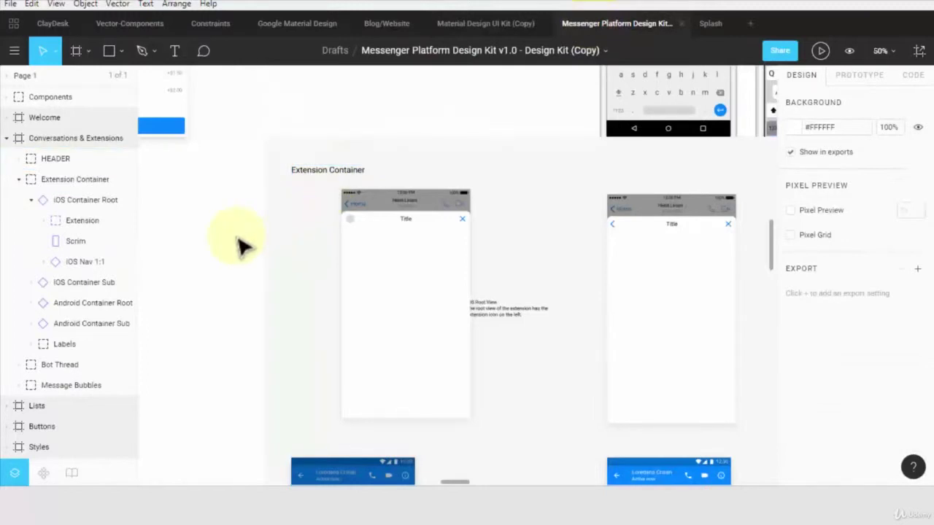
pyautogui.click(410, 293)
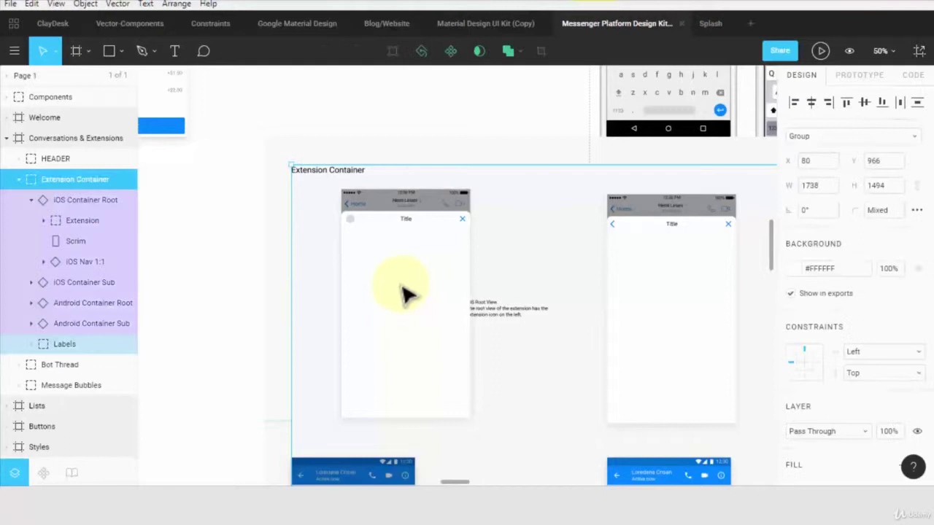
pyautogui.hotkey('shift', '0')
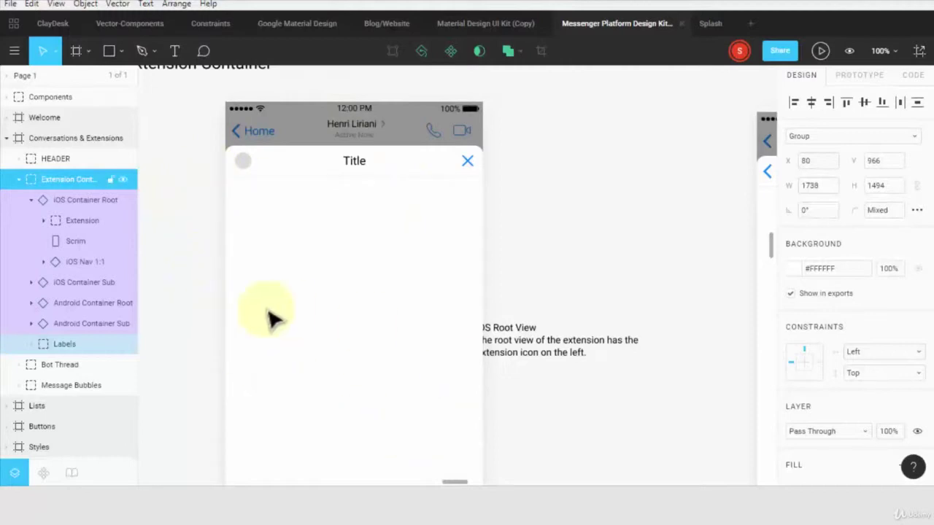
pyautogui.click(200, 266)
pyautogui.scroll(-3, 201, 264)
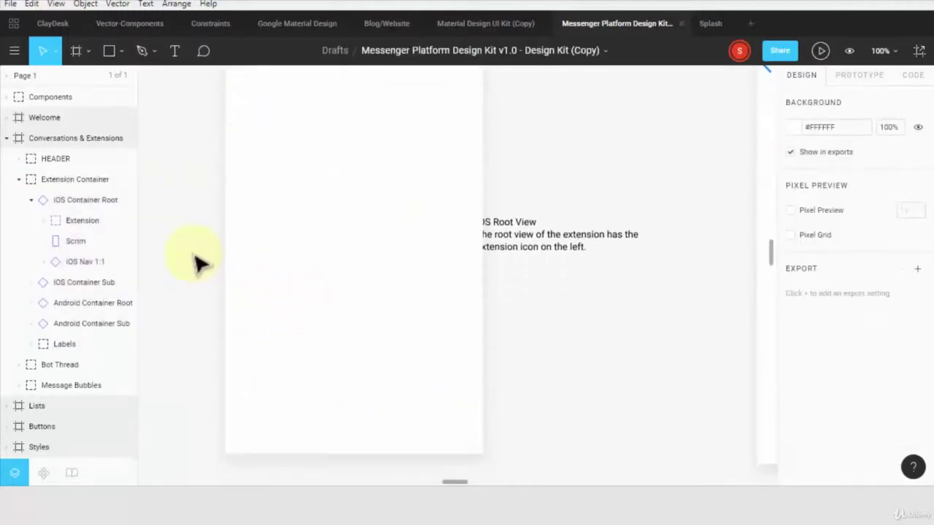
pyautogui.scroll(1, 194, 263)
pyautogui.scroll(1, 191, 228)
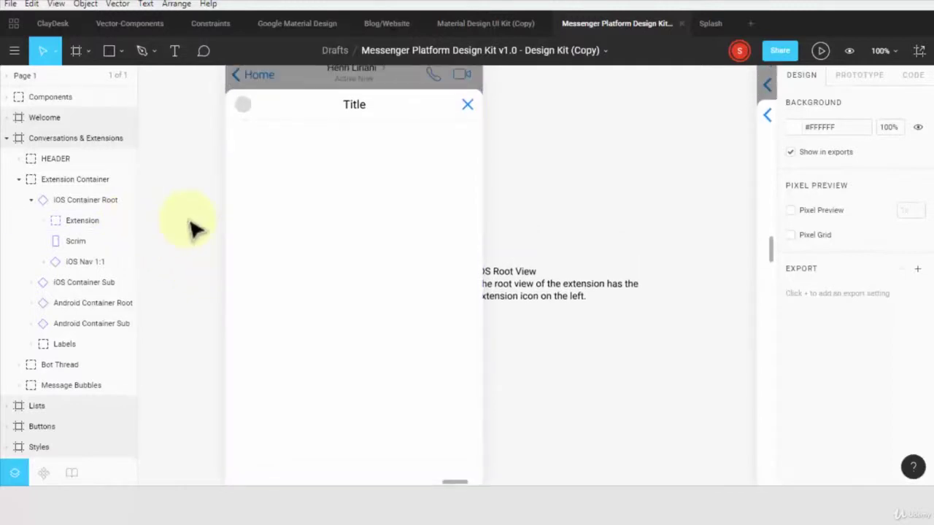
pyautogui.click(72, 179)
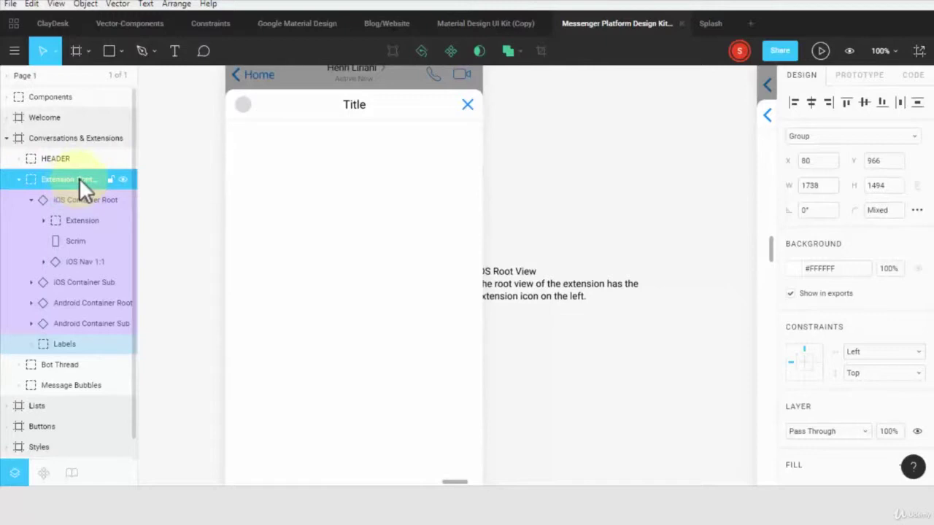
pyautogui.click(710, 23)
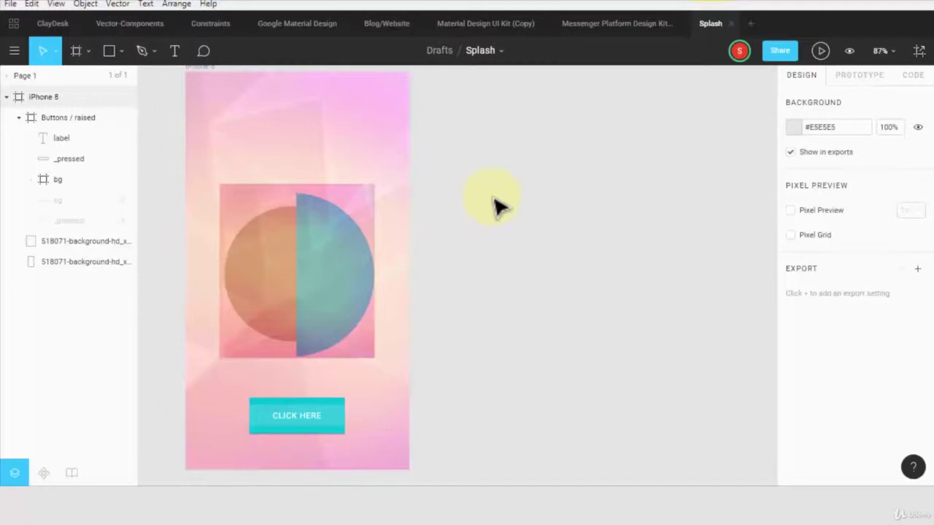
# Paste Extension Container into Splash and select its iOS Container Root frame.
pyautogui.hotkey('ctrl', 'v')
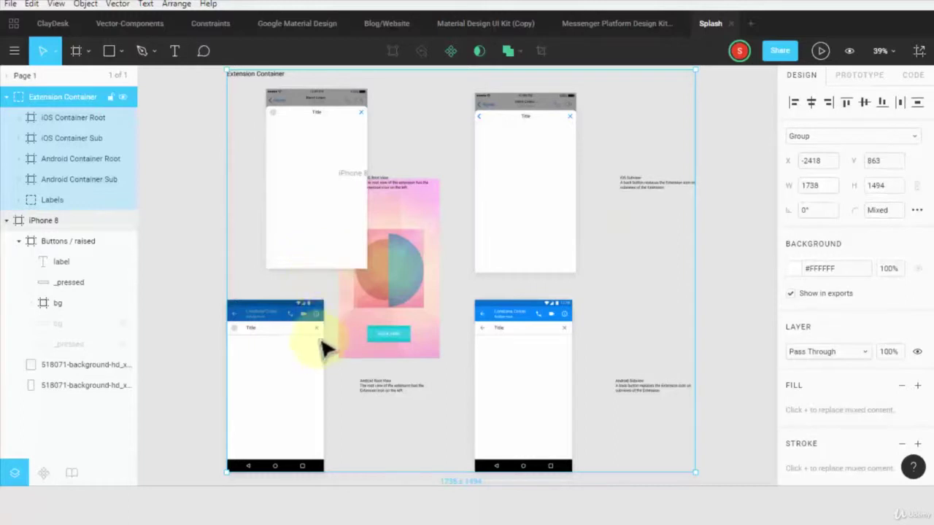
pyautogui.click(314, 144)
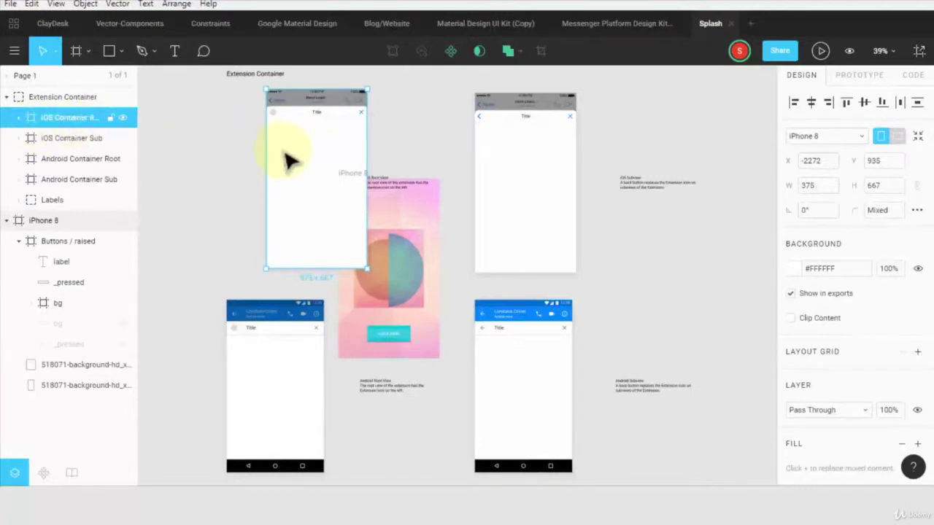
pyautogui.click(733, 248)
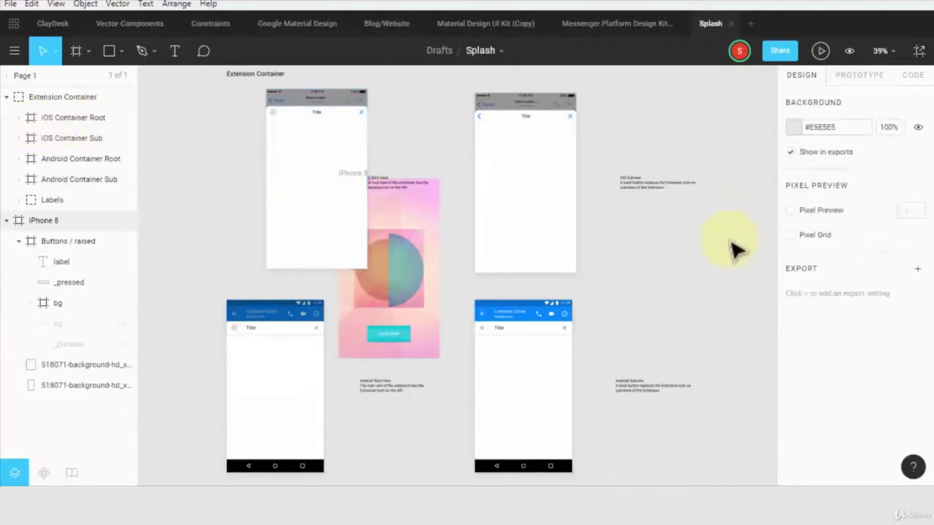
# Paste a standalone iOS Container Root to the right and delete the Extension Container group.
pyautogui.hotkey('ctrl', 'v')
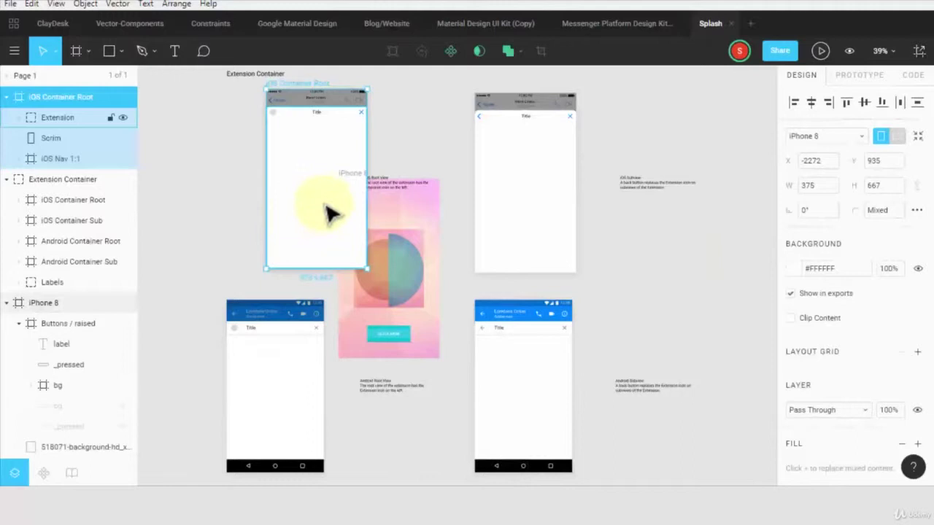
pyautogui.moveTo(327, 213); pyautogui.dragTo(746, 219)
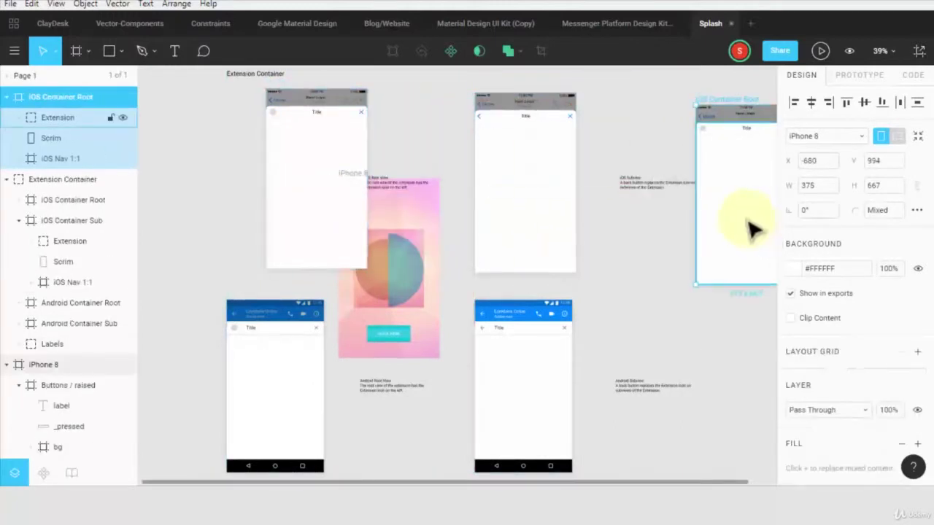
pyautogui.click(323, 182)
pyautogui.press('Delete')
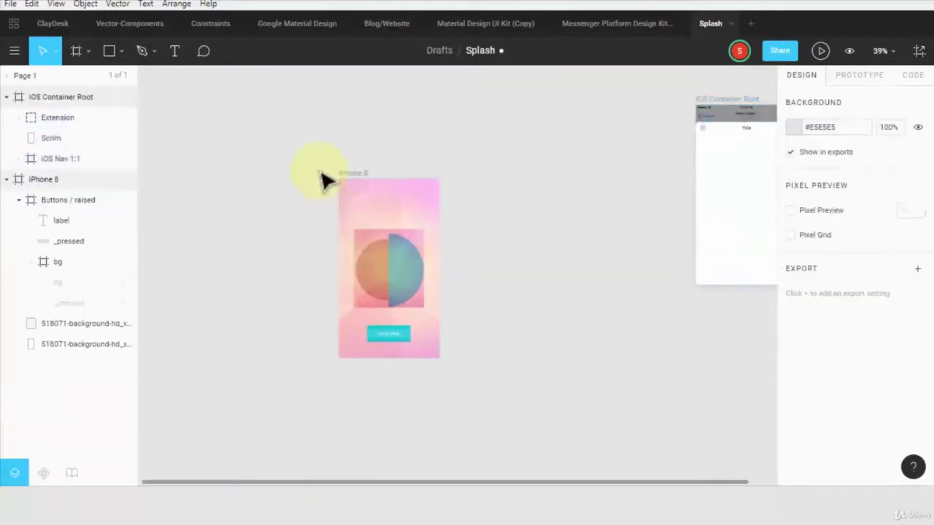
pyautogui.moveTo(735, 196); pyautogui.dragTo(514, 263)
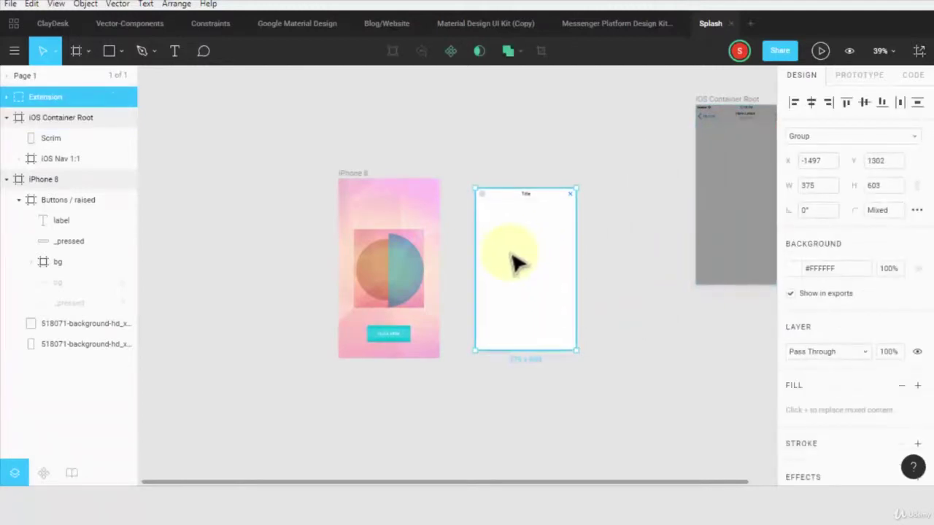
pyautogui.hotkey('ctrl', 'z')
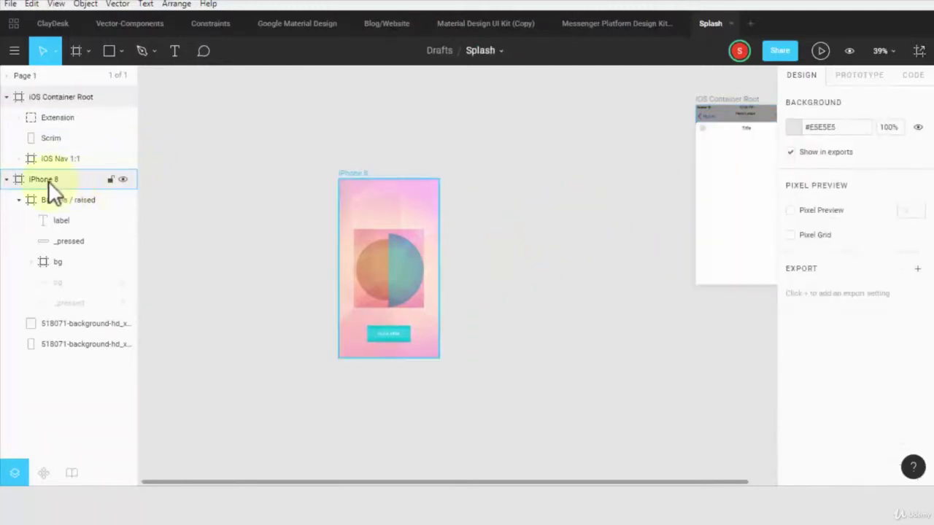
# Place iOS Container Root right beside the iPhone 8 frame and zoom to 100%.
pyautogui.click(48, 96)
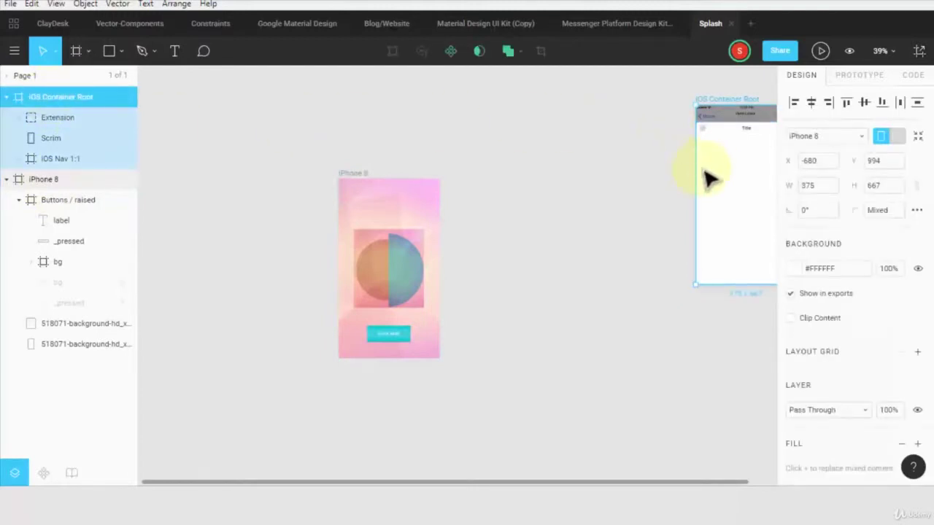
pyautogui.moveTo(708, 177); pyautogui.dragTo(490, 257)
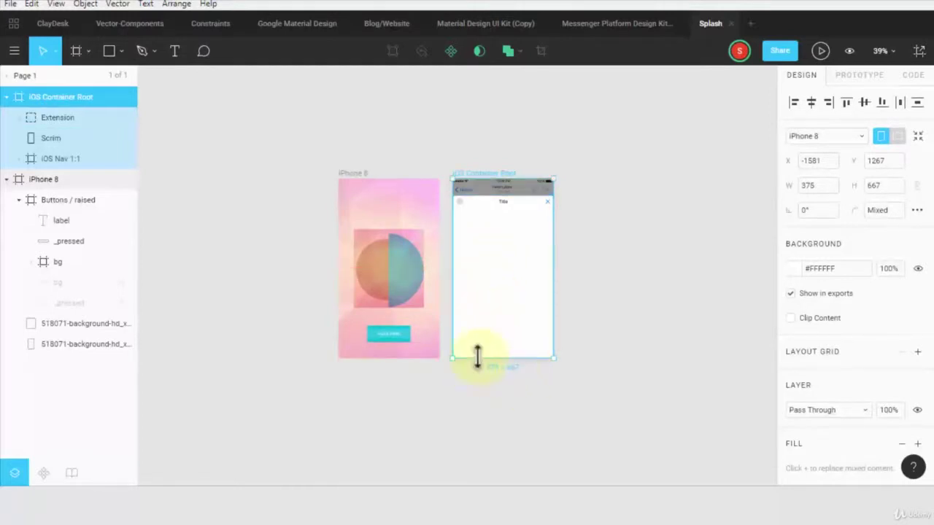
pyautogui.click(49, 182)
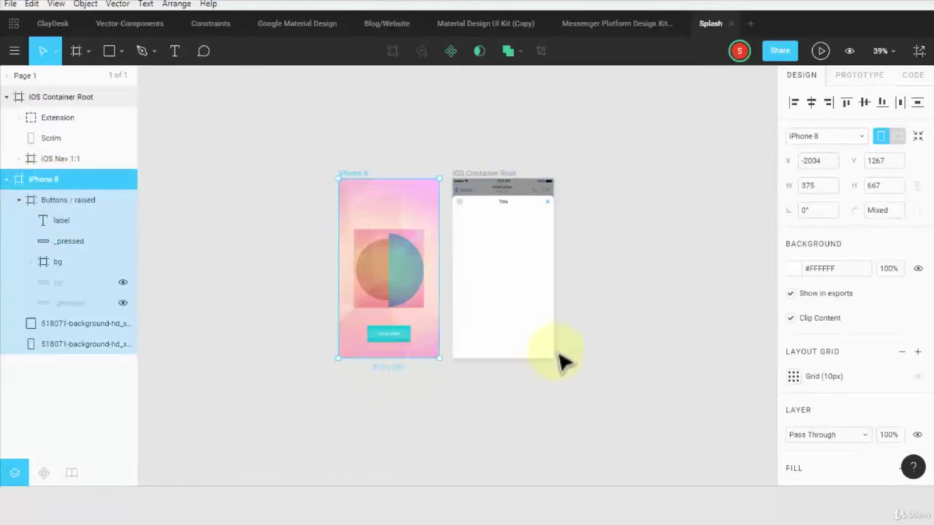
pyautogui.click(515, 279)
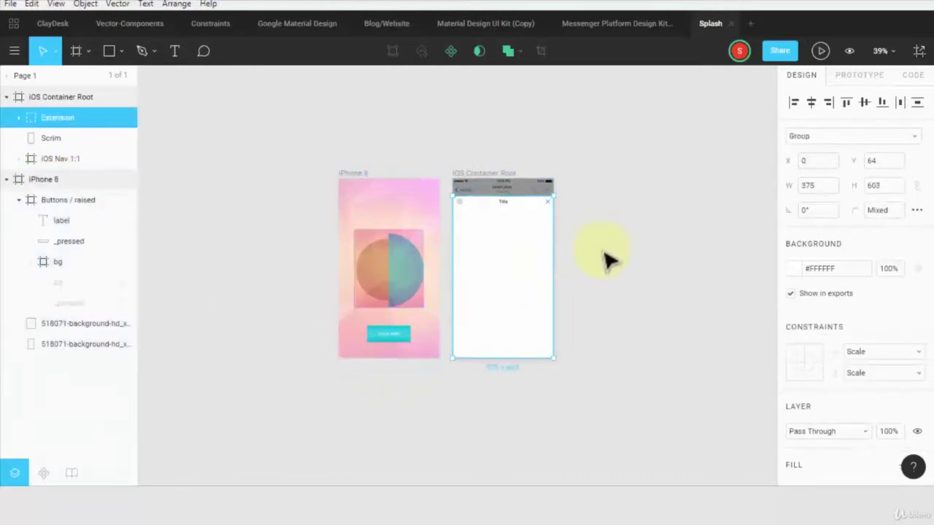
pyautogui.click(603, 251)
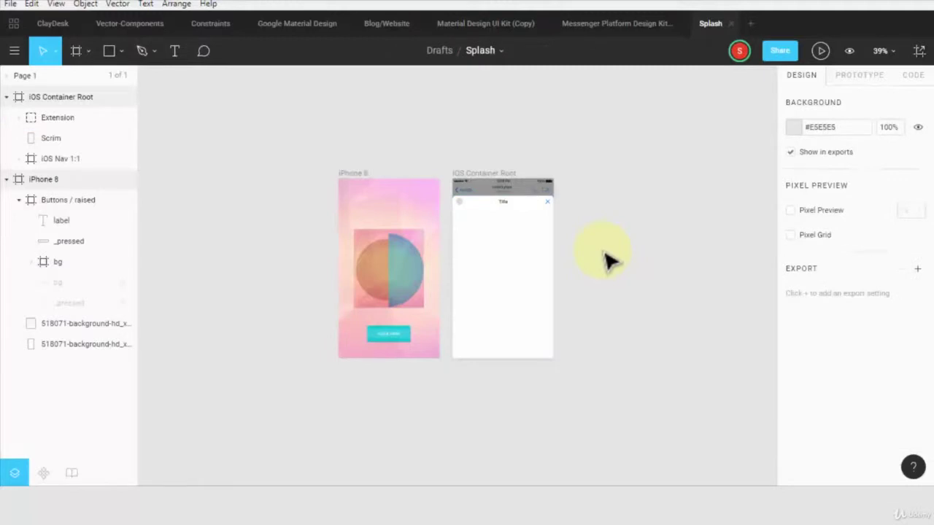
pyautogui.hotkey('shift', '0')
# Expand the iOS Nav 1:1 and iOS Thread Nav layer groups of iOS Container Root.
pyautogui.scroll(2, 652, 244)
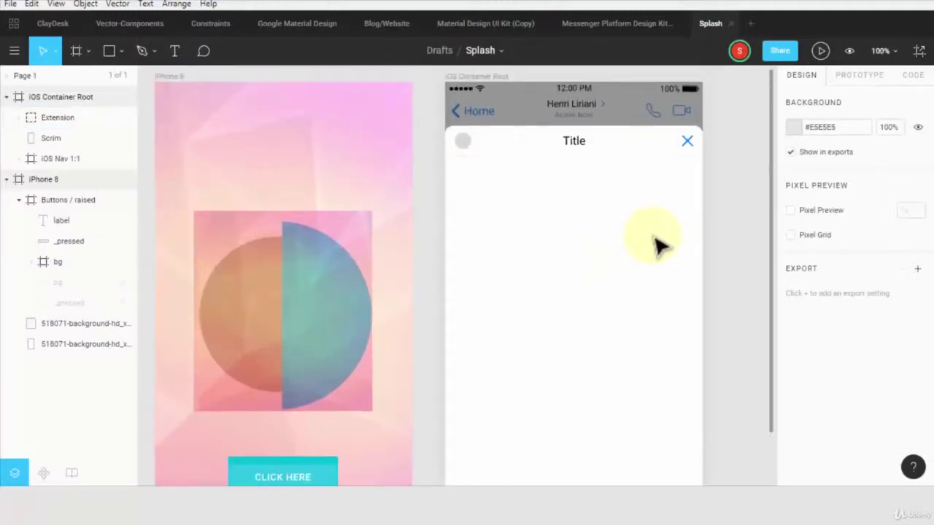
pyautogui.scroll(1, 653, 241)
pyautogui.click(474, 132)
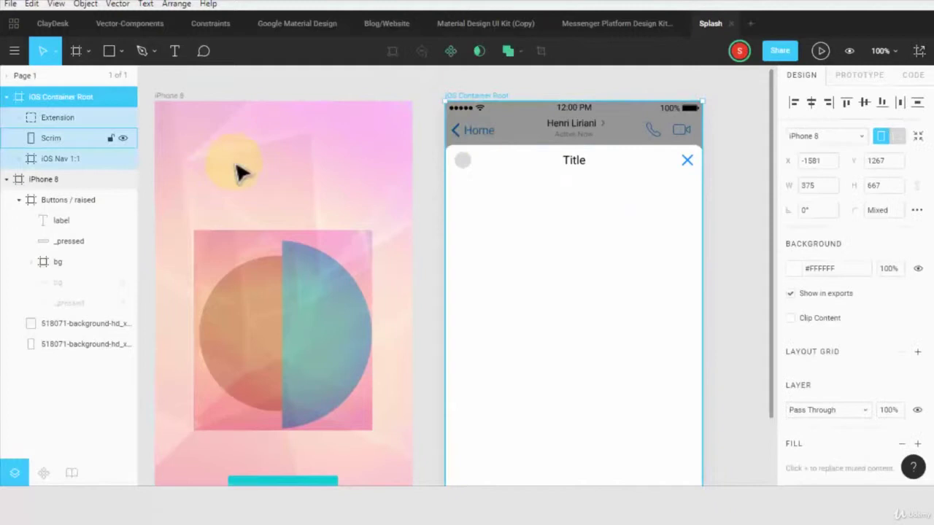
pyautogui.click(51, 136)
pyautogui.click(23, 158)
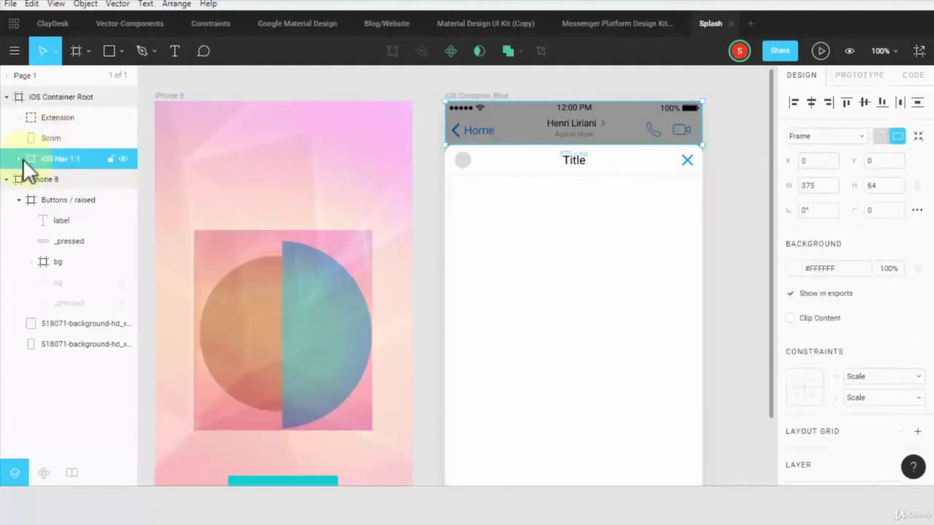
pyautogui.click(20, 159)
pyautogui.click(29, 180)
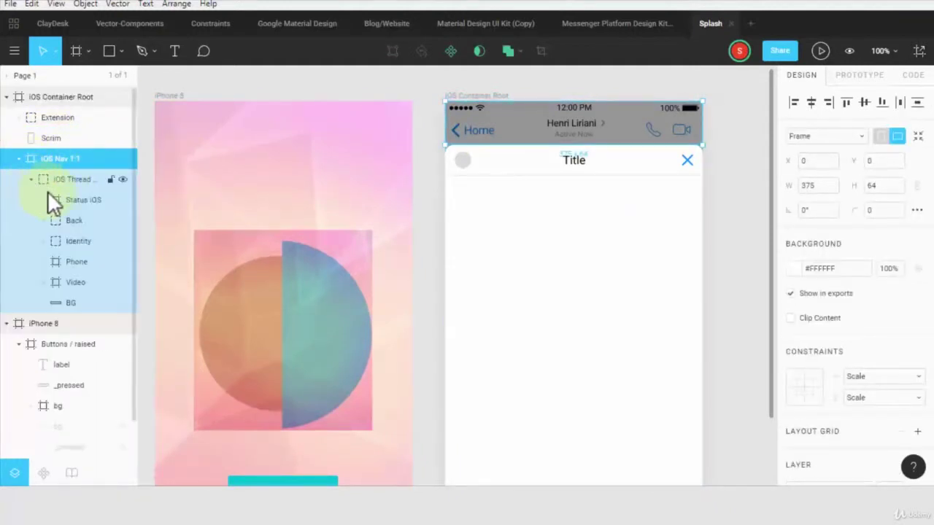
# Inspect the Status iOS, Back, Identity and Video layers, then reselect iOS Nav 1:1.
pyautogui.click(80, 199)
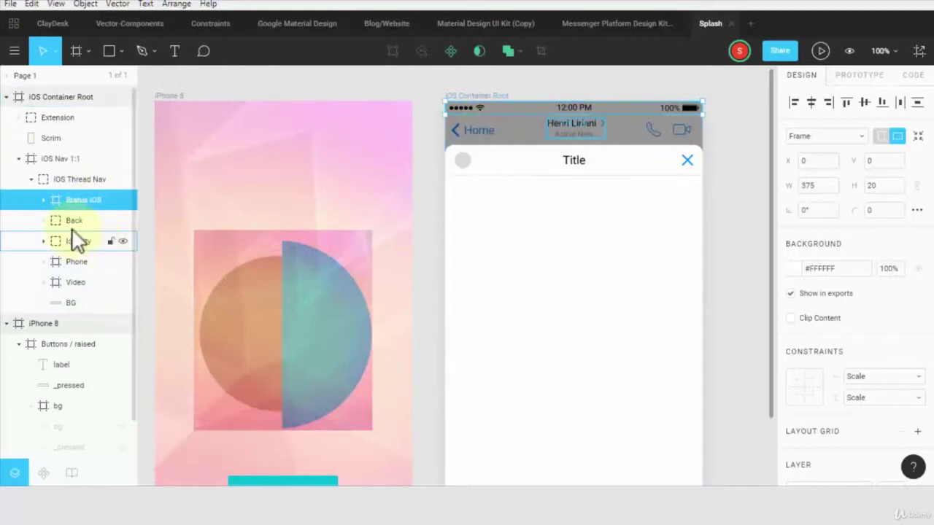
pyautogui.click(75, 219)
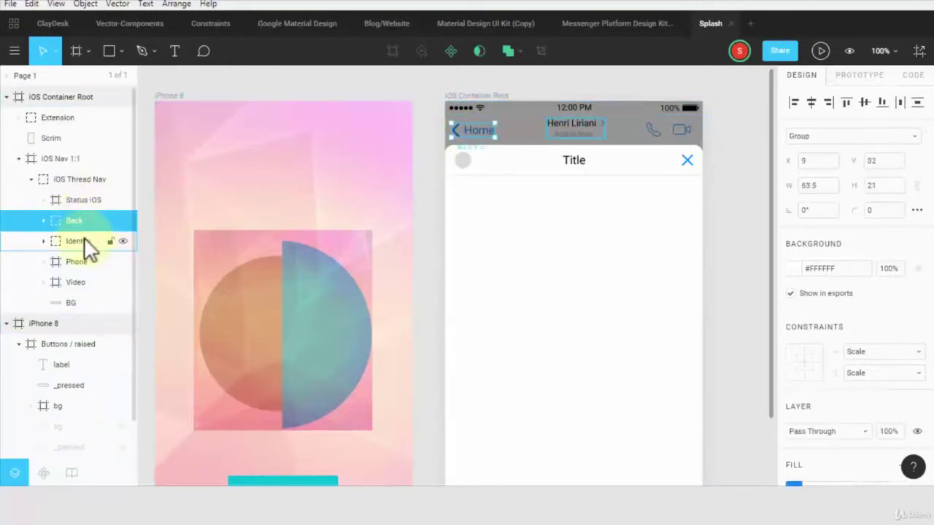
pyautogui.click(84, 240)
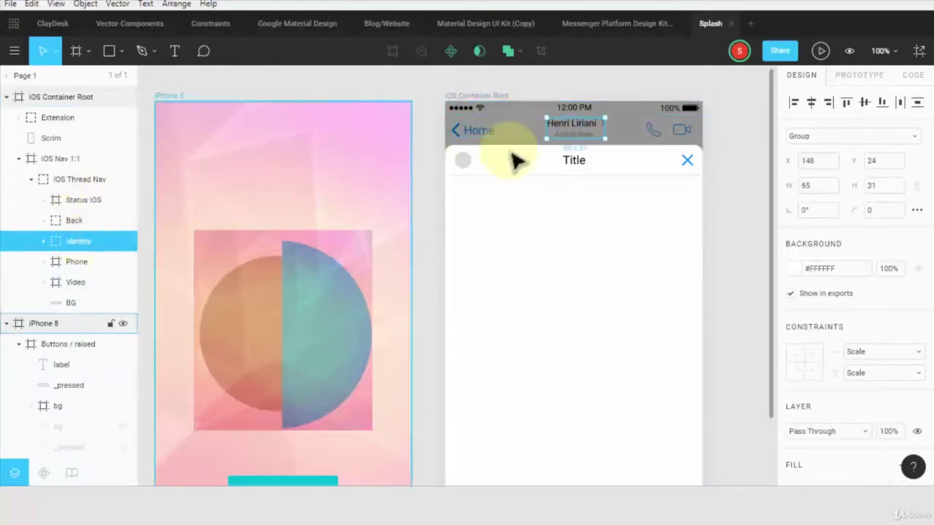
pyautogui.click(82, 282)
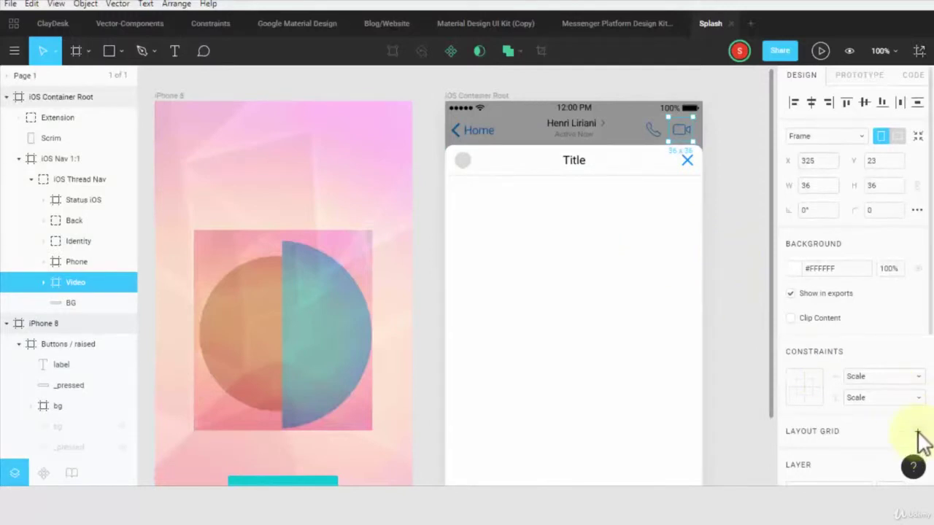
pyautogui.click(60, 159)
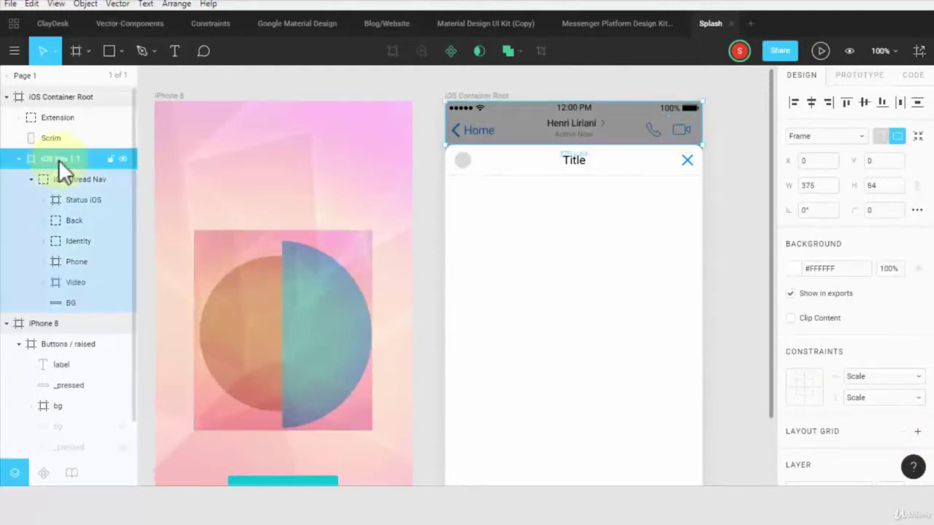
# Add a layout grid to iOS Container Root set to Rows with a count of 7.
pyautogui.click(53, 97)
pyautogui.scroll(-4, 827, 302)
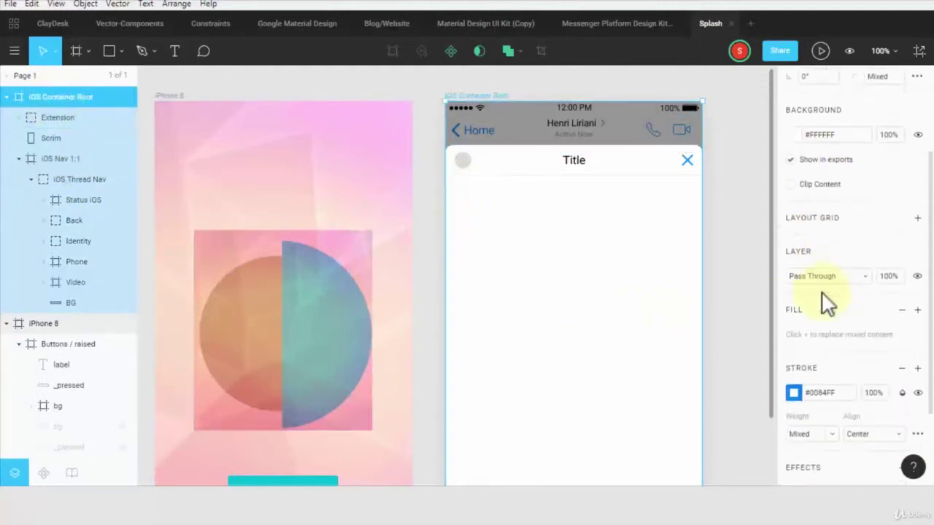
pyautogui.click(917, 104)
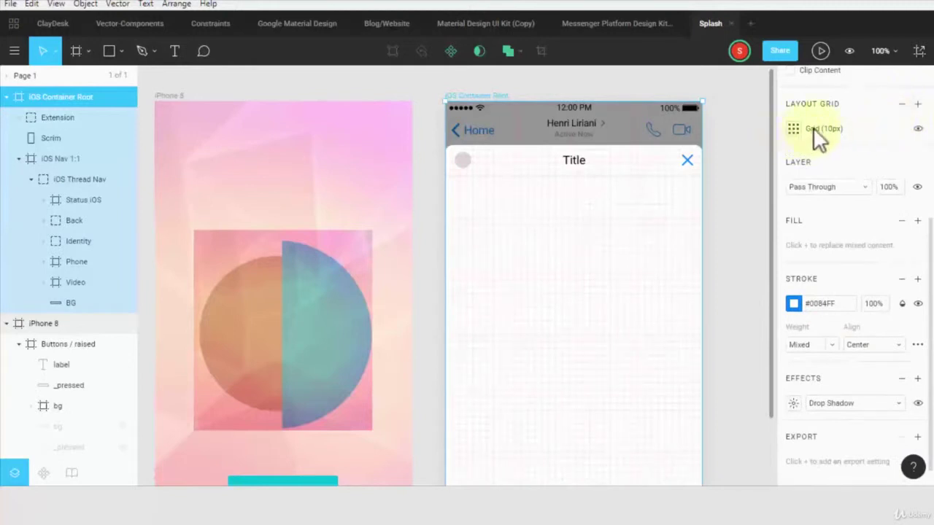
pyautogui.click(792, 129)
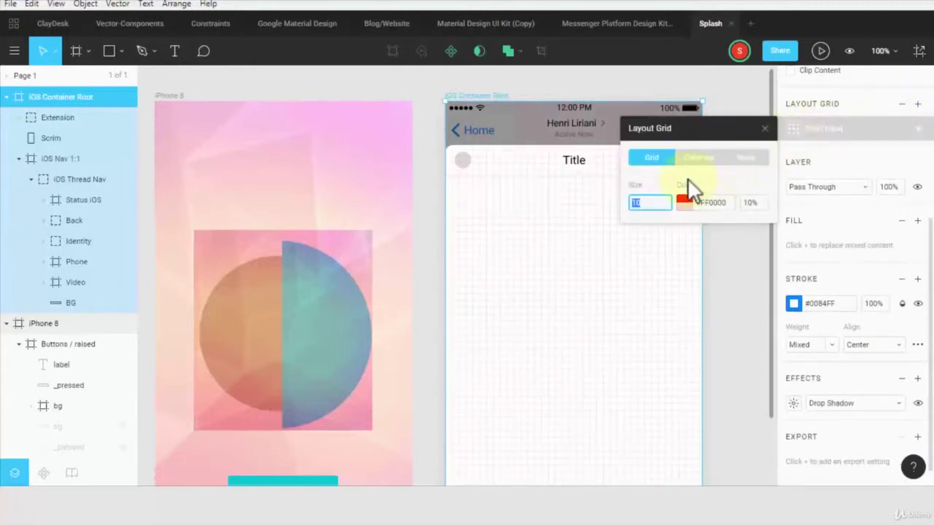
pyautogui.click(684, 156)
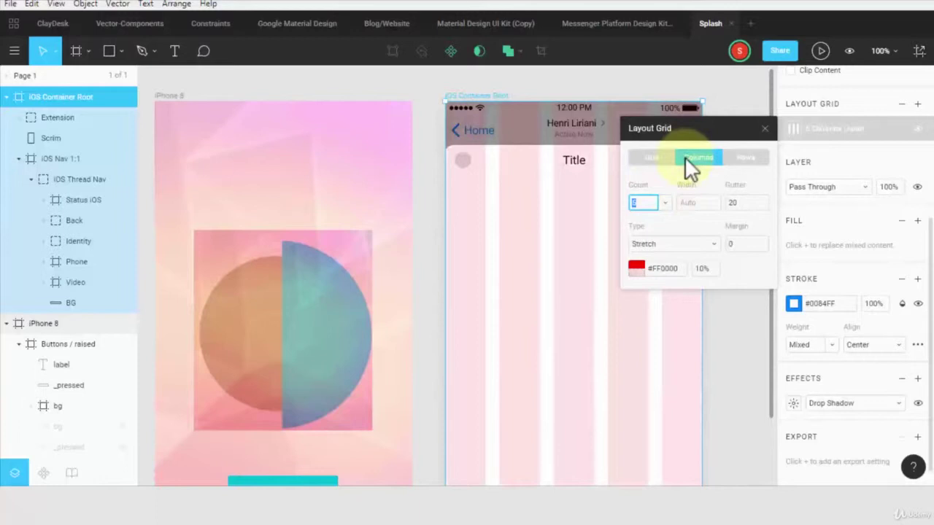
pyautogui.click(741, 159)
pyautogui.moveTo(691, 129); pyautogui.dragTo(811, 227)
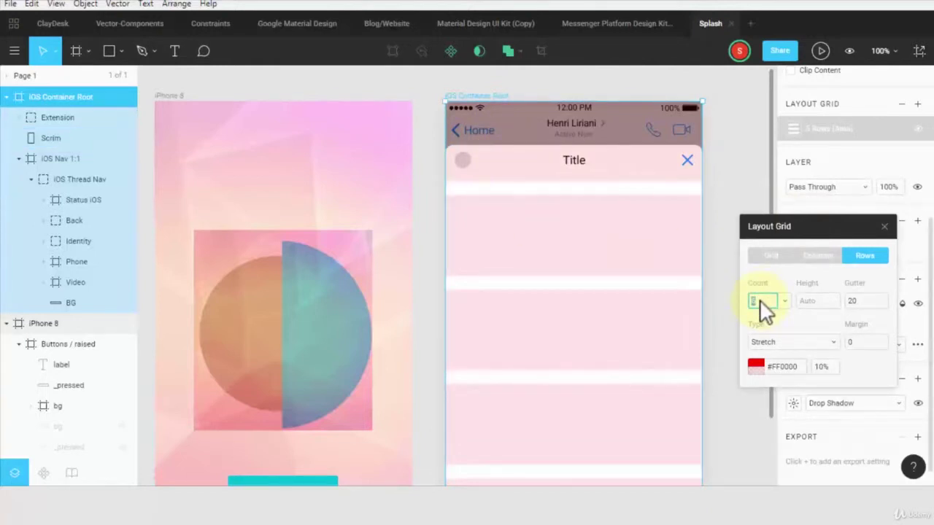
pyautogui.write('7')
pyautogui.press('Return')
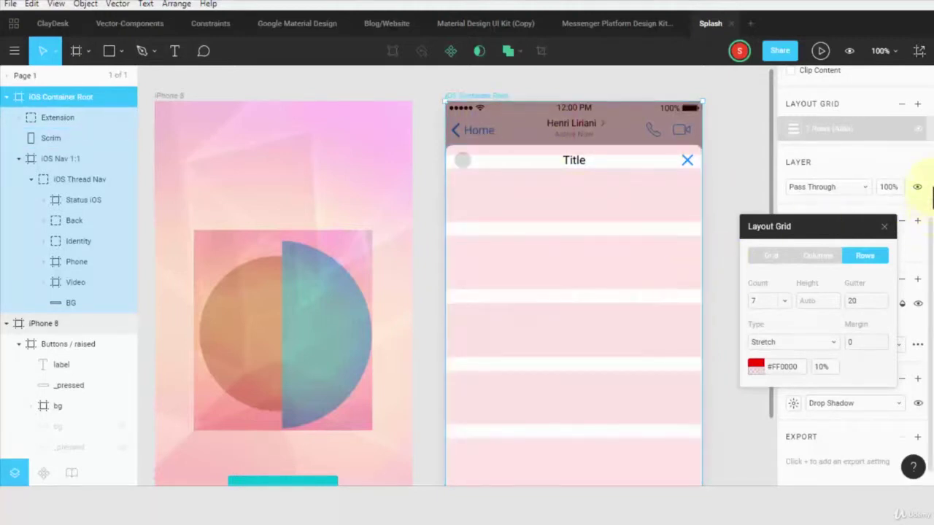
# Close the grid settings and hide the 7-row layout grid on iOS Container Root.
pyautogui.click(883, 226)
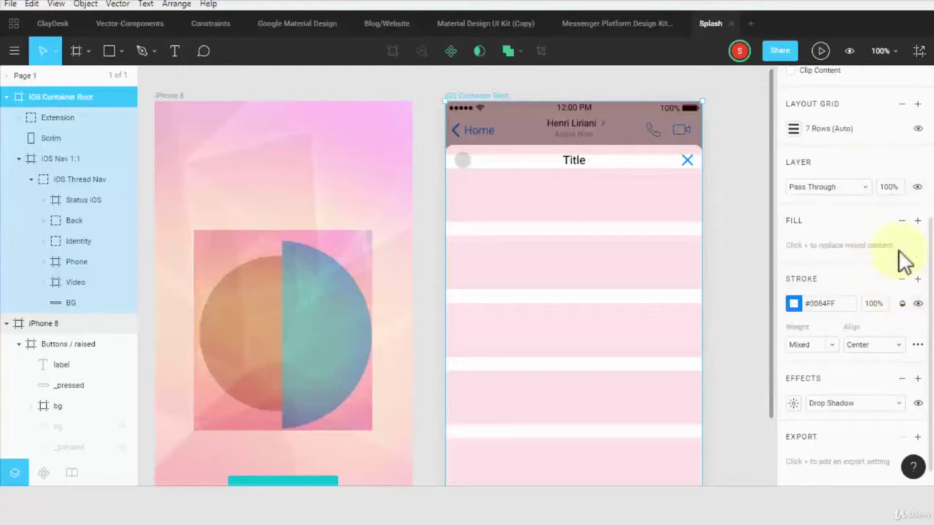
pyautogui.click(917, 129)
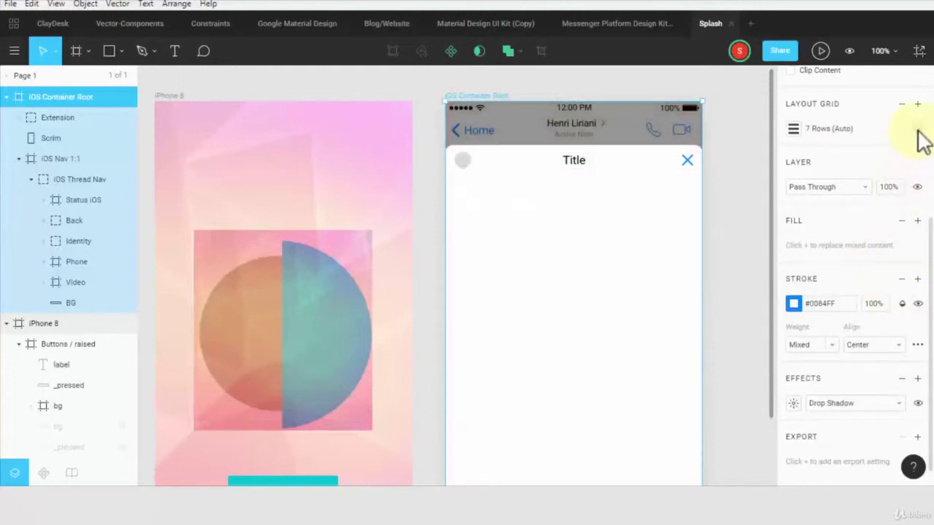
pyautogui.click(727, 219)
pyautogui.click(503, 140)
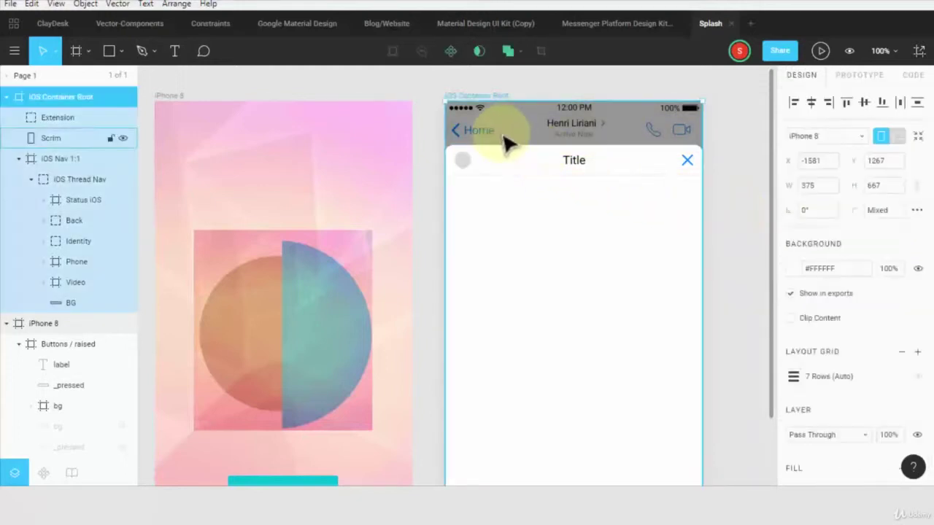
pyautogui.click(73, 180)
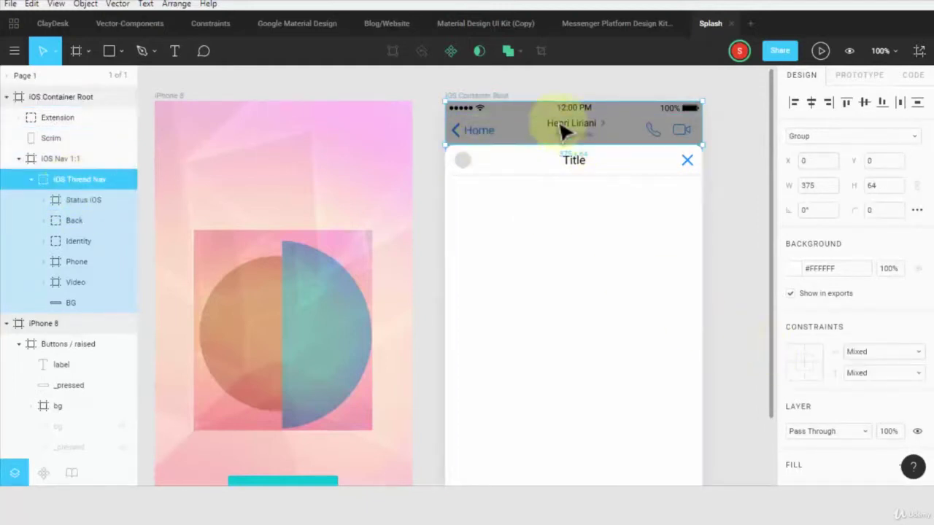
# Try light blue and #2F80ED fills on the Scrim, then undo to keep black 40%.
pyautogui.click(528, 136)
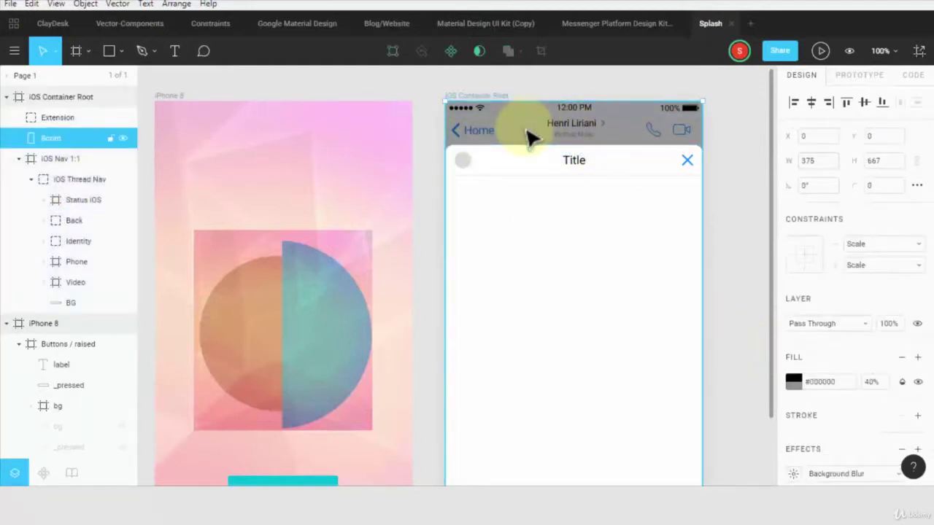
pyautogui.click(793, 382)
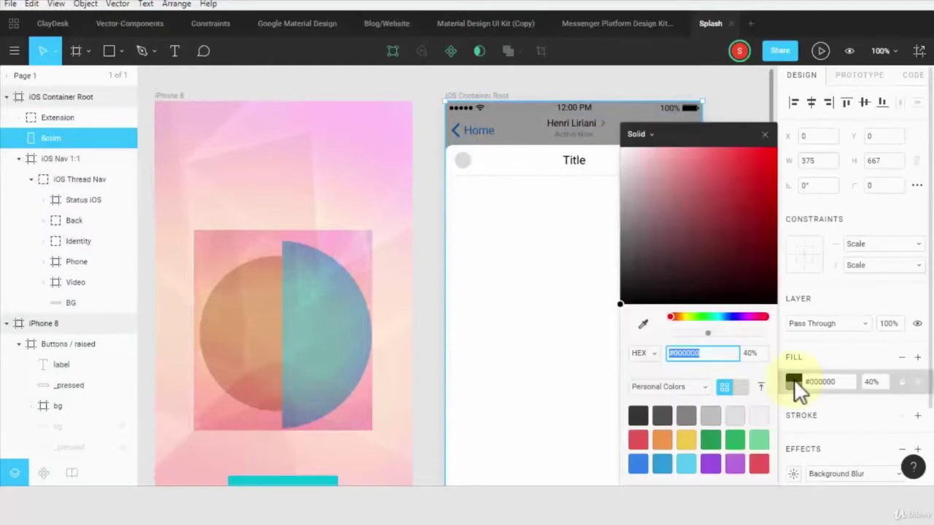
pyautogui.click(686, 462)
pyautogui.click(639, 464)
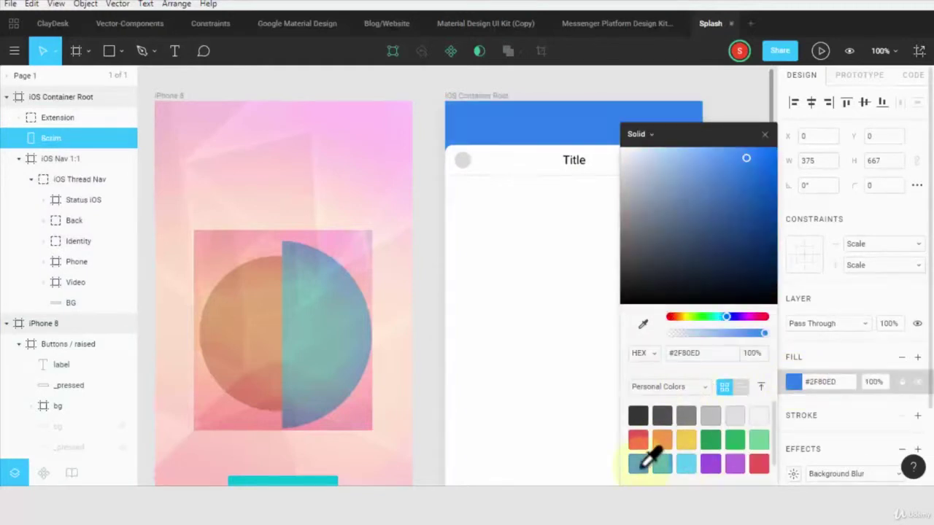
pyautogui.hotkey('ctrl', 'z')
pyautogui.hotkey('ctrl', 'z')
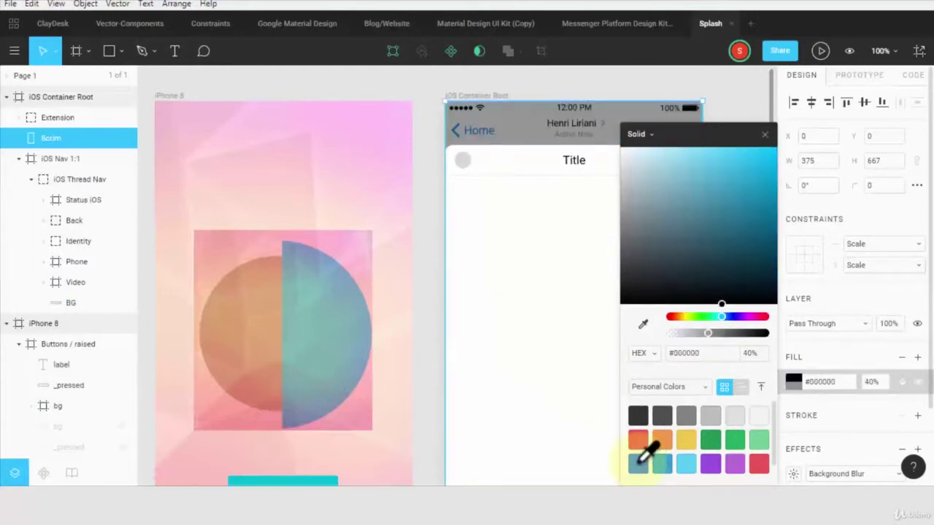
pyautogui.click(435, 354)
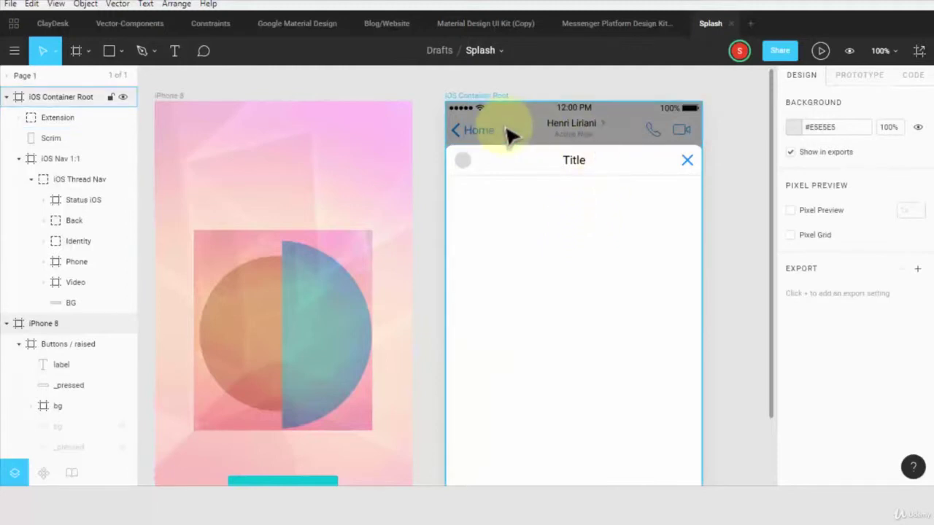
pyautogui.click(584, 116)
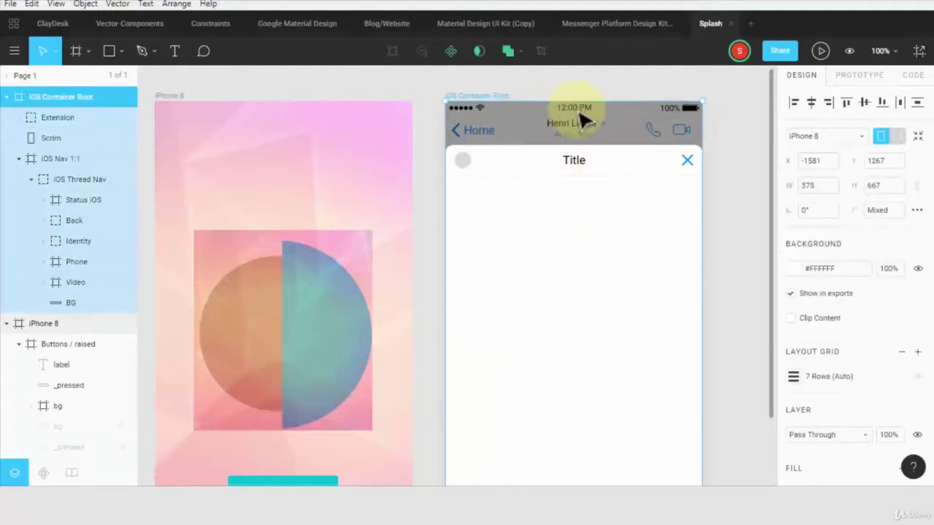
pyautogui.click(651, 139)
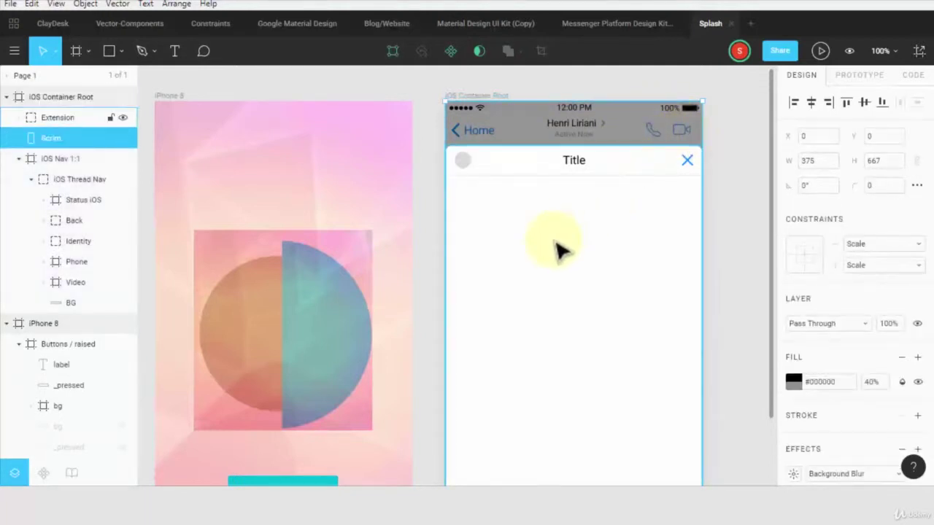
pyautogui.click(431, 261)
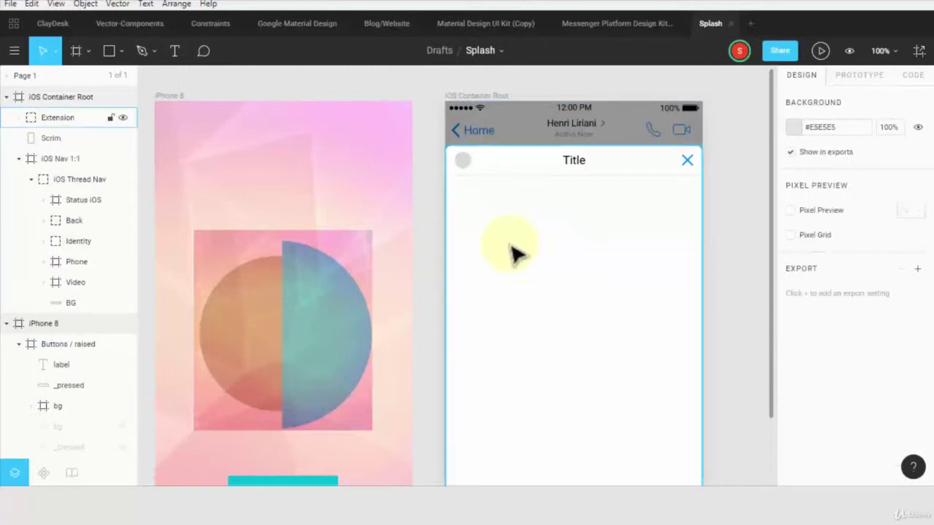
pyautogui.scroll(-3, 428, 219)
pyautogui.scroll(-1, 422, 219)
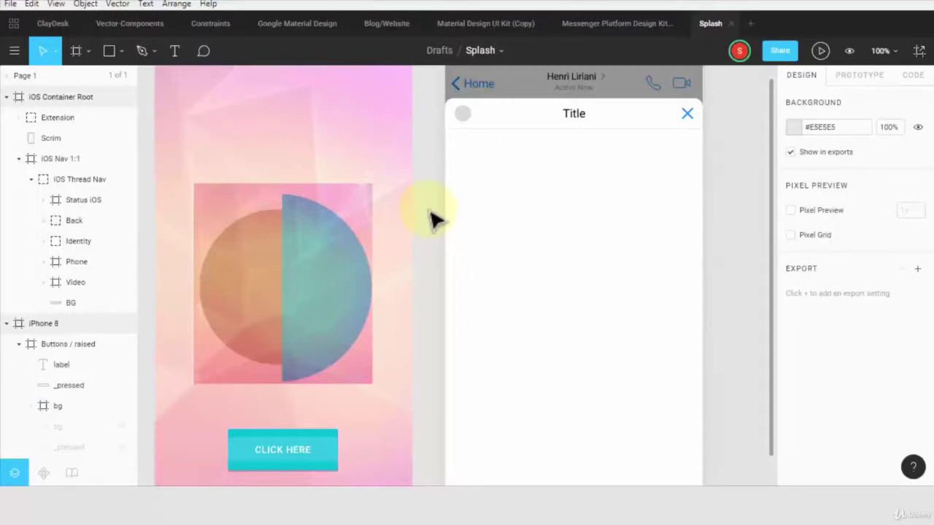
# Place the Bookkeeping_98XSmall.jpg woman photo as the bubble's image fill.
pyautogui.click(108, 52)
pyautogui.click(109, 53)
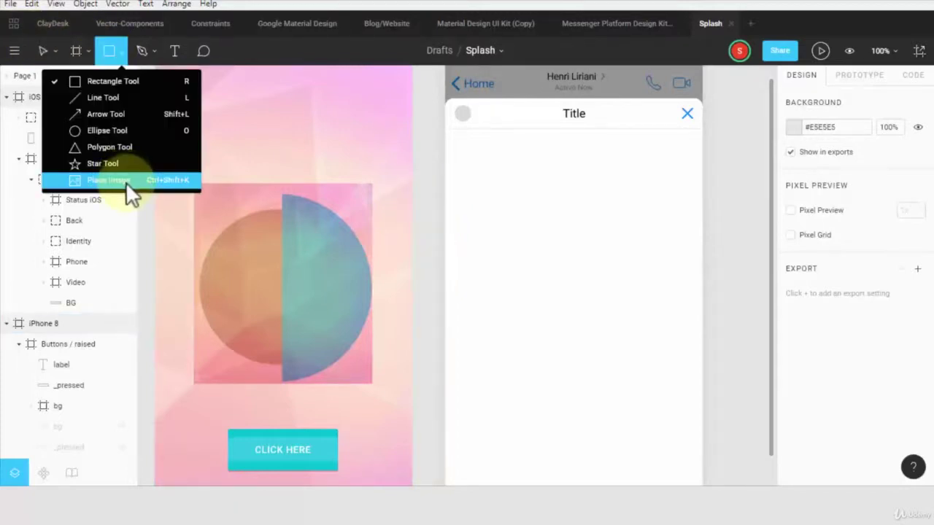
pyautogui.click(125, 181)
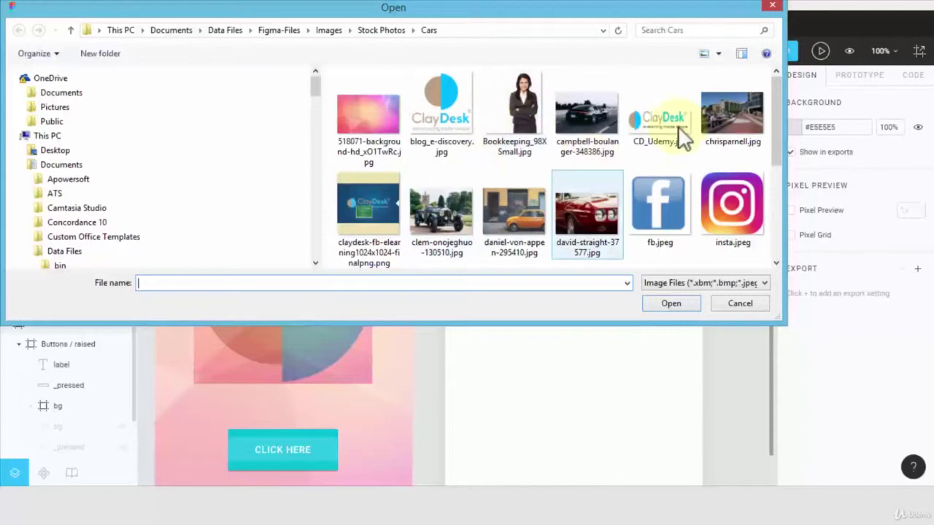
pyautogui.click(451, 204)
pyautogui.scroll(-2, 452, 189)
pyautogui.scroll(3, 451, 186)
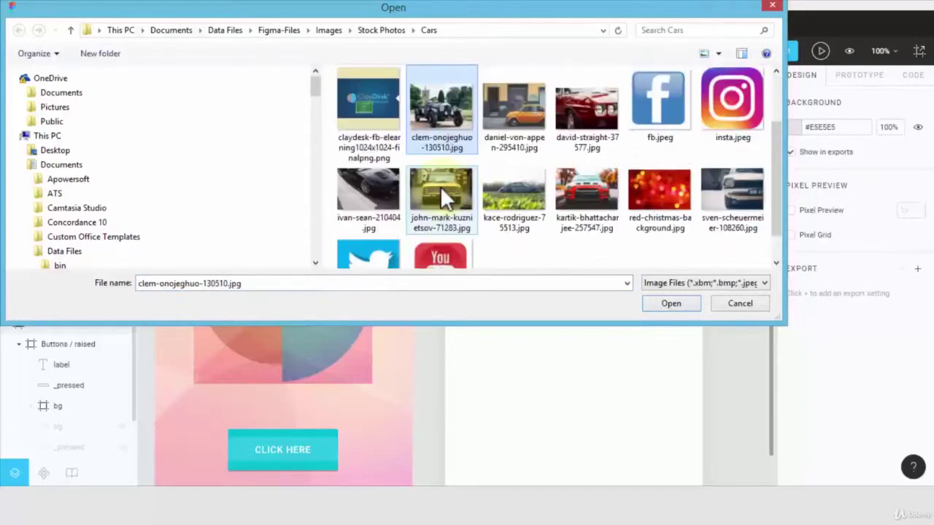
pyautogui.doubleClick(522, 102)
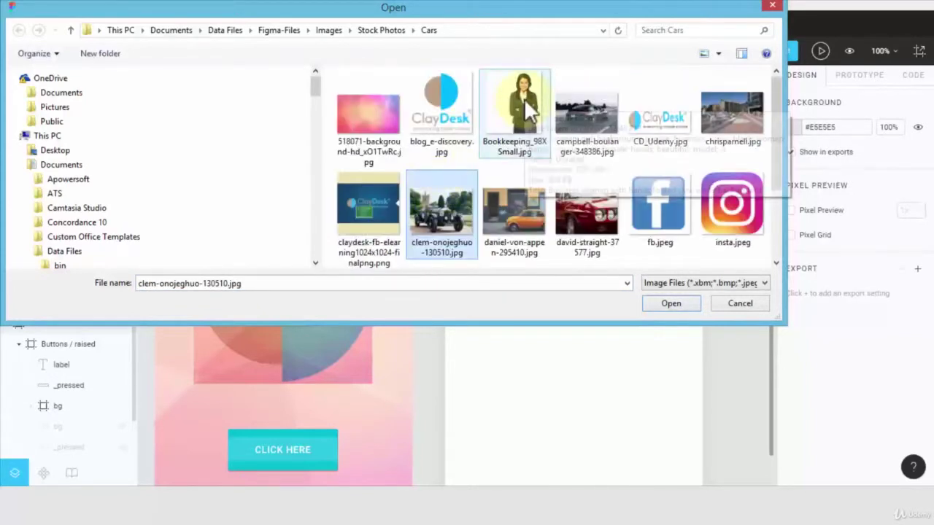
pyautogui.scroll(1, 441, 240)
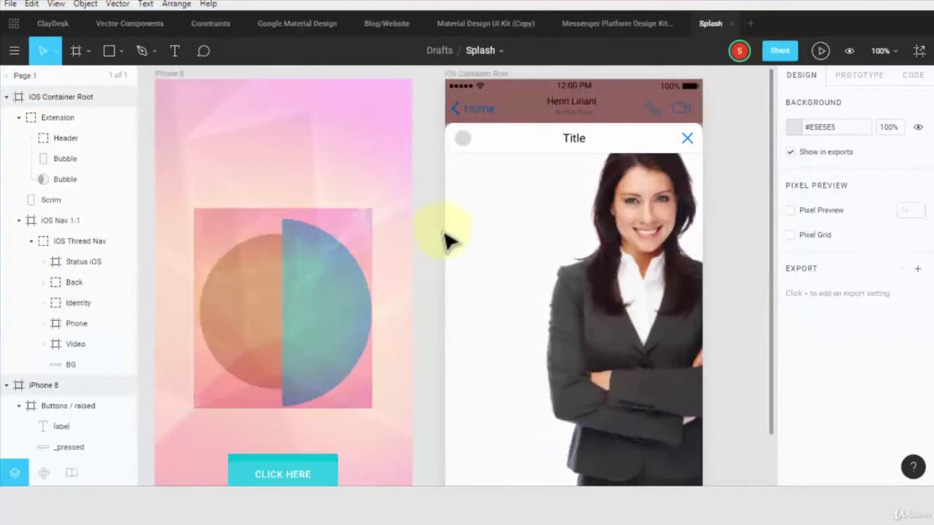
pyautogui.scroll(-3, 427, 270)
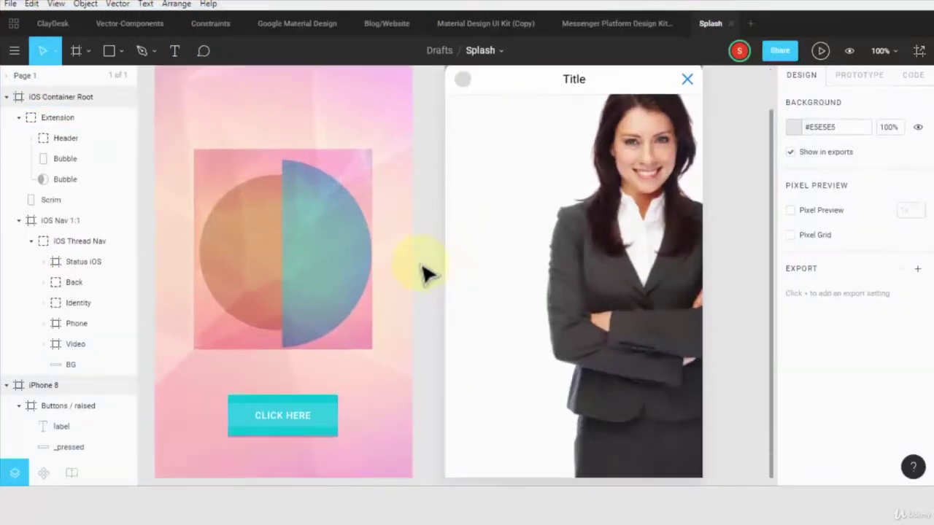
pyautogui.scroll(2, 434, 270)
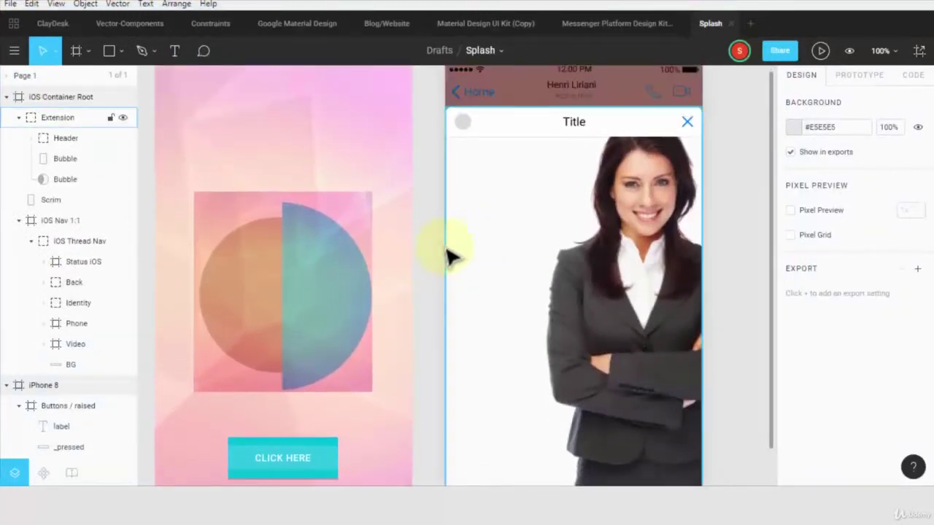
# Add a 'Welcome to Vintage Cars' text heading on the chat screen at font size 24.
pyautogui.click(173, 51)
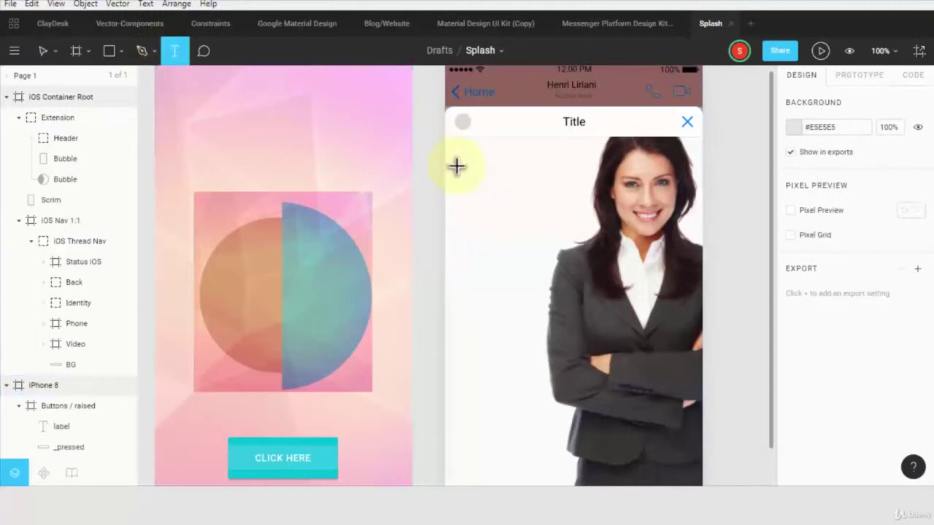
pyautogui.moveTo(461, 167); pyautogui.dragTo(556, 222)
pyautogui.write('W')
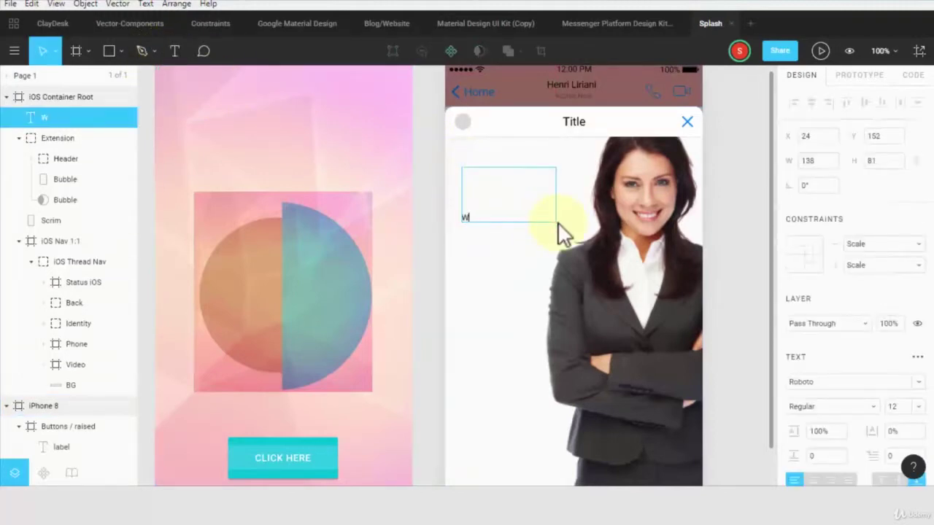
pyautogui.write('elcome to V')
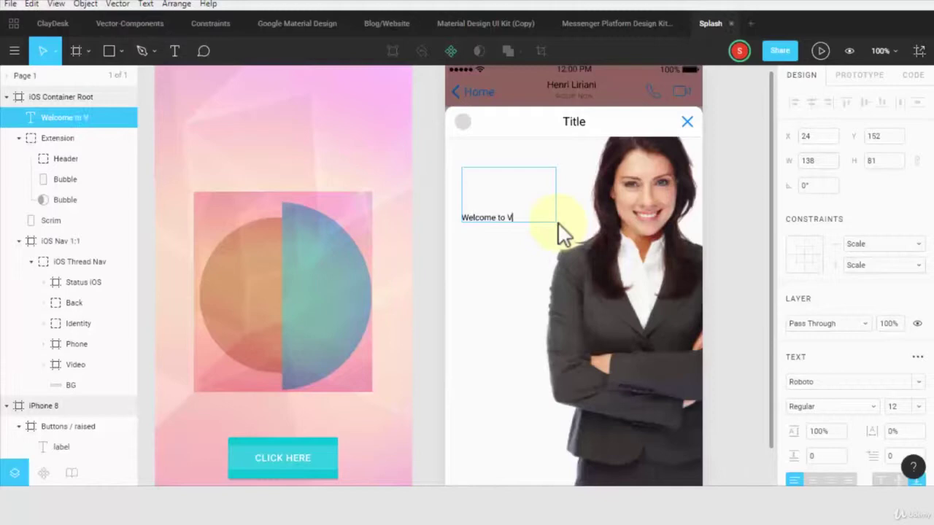
pyautogui.write('intage Cars')
pyautogui.hotkey('ctrl', 'a')
pyautogui.click(917, 408)
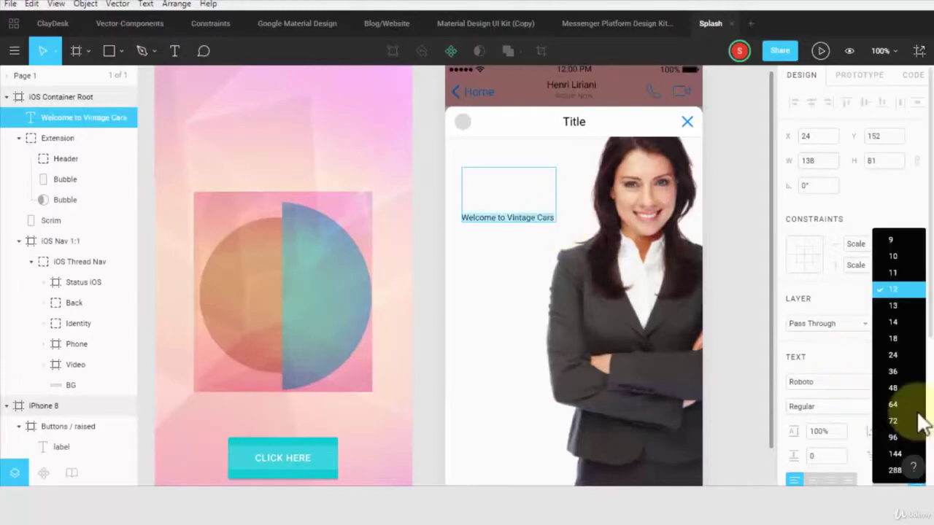
pyautogui.click(894, 405)
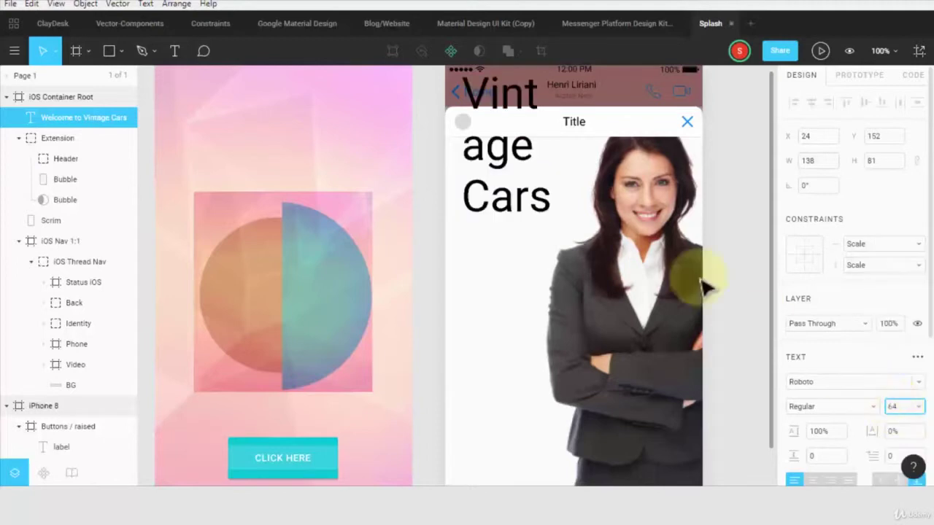
pyautogui.write('24')
pyautogui.press('Return')
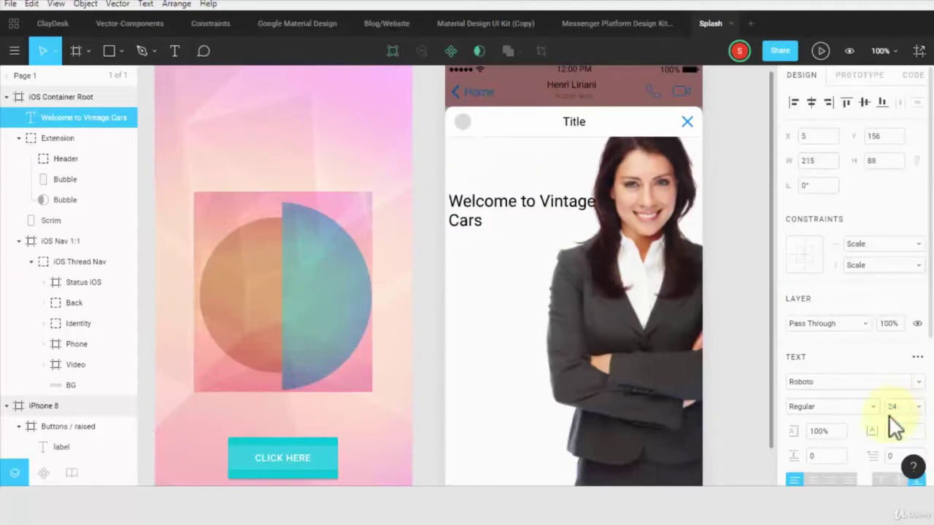
pyautogui.click(458, 275)
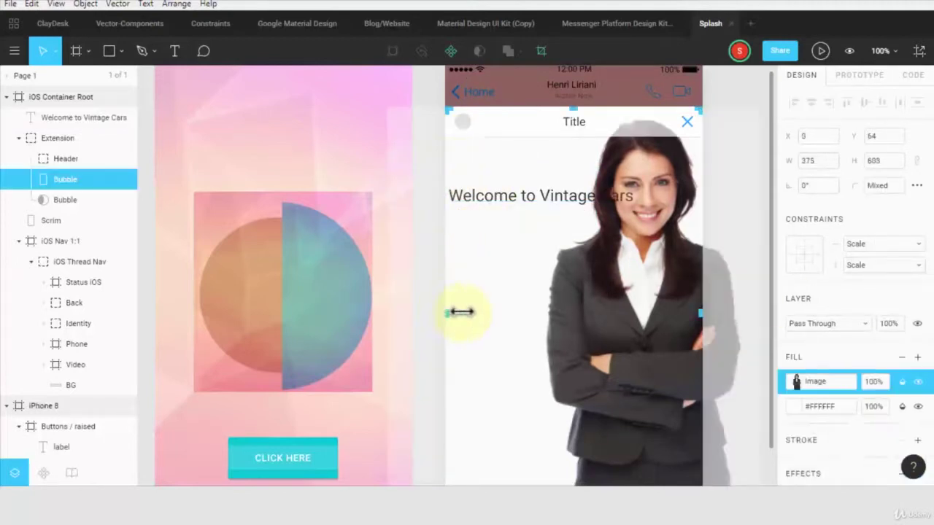
# Set the woman photo to Fill across the bubble and nudge the Welcome heading higher.
pyautogui.moveTo(462, 312); pyautogui.dragTo(478, 312)
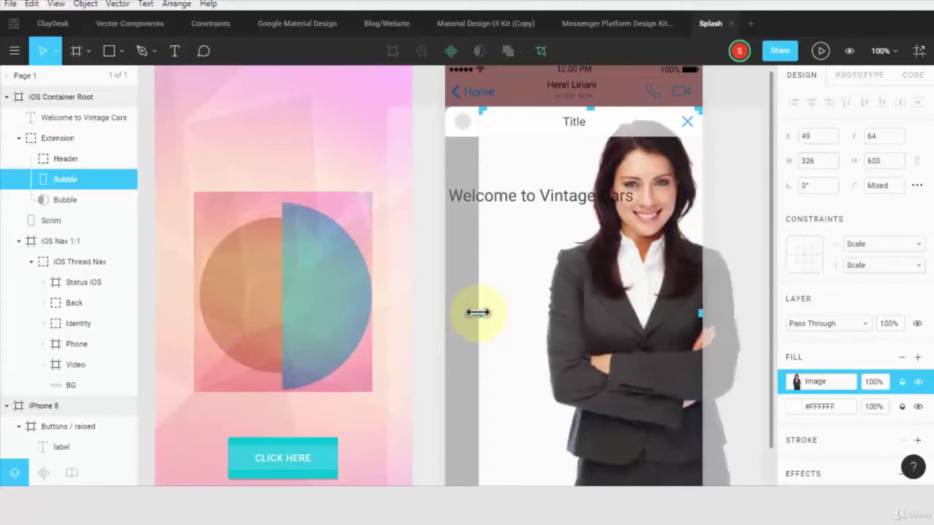
pyautogui.click(670, 208)
pyautogui.click(644, 179)
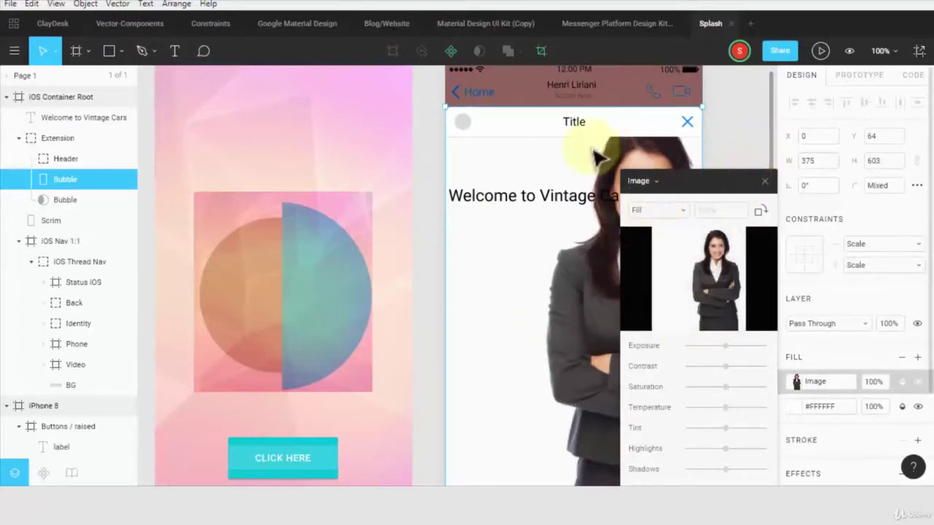
pyautogui.click(763, 180)
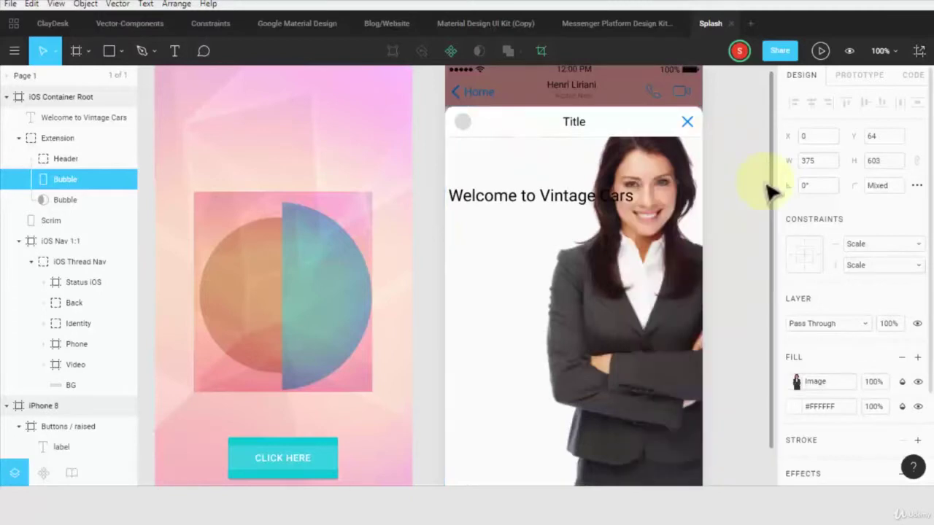
pyautogui.moveTo(527, 202); pyautogui.dragTo(629, 188)
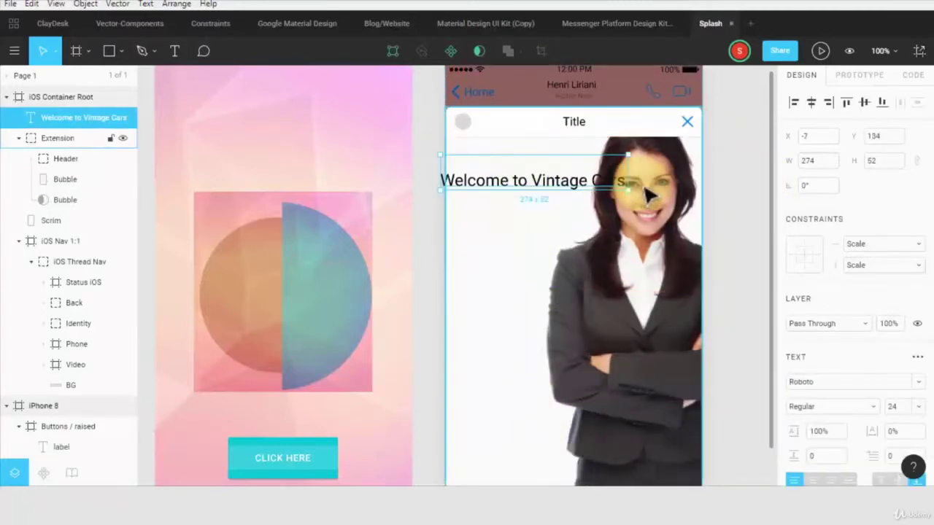
# Set the heading to size 18, move it lower, and narrow its text box to 207 wide.
pyautogui.click(920, 410)
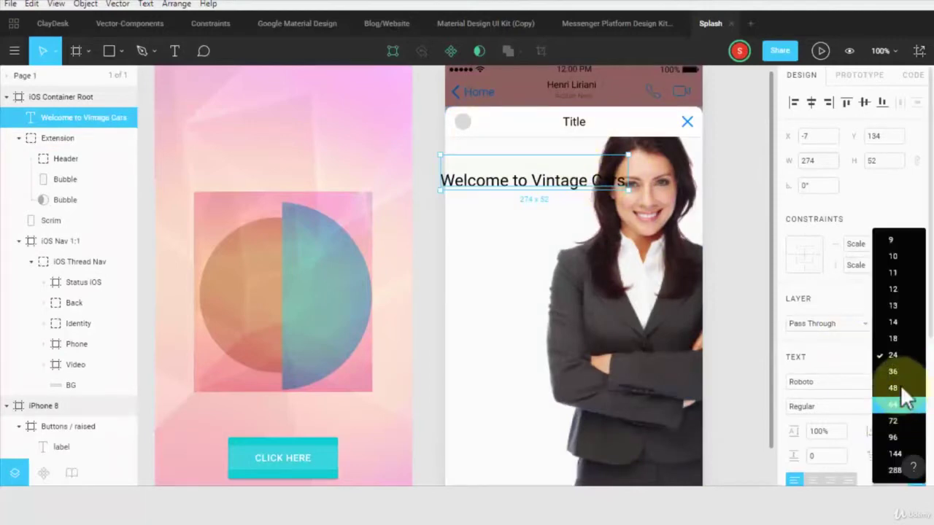
pyautogui.click(900, 339)
pyautogui.click(523, 191)
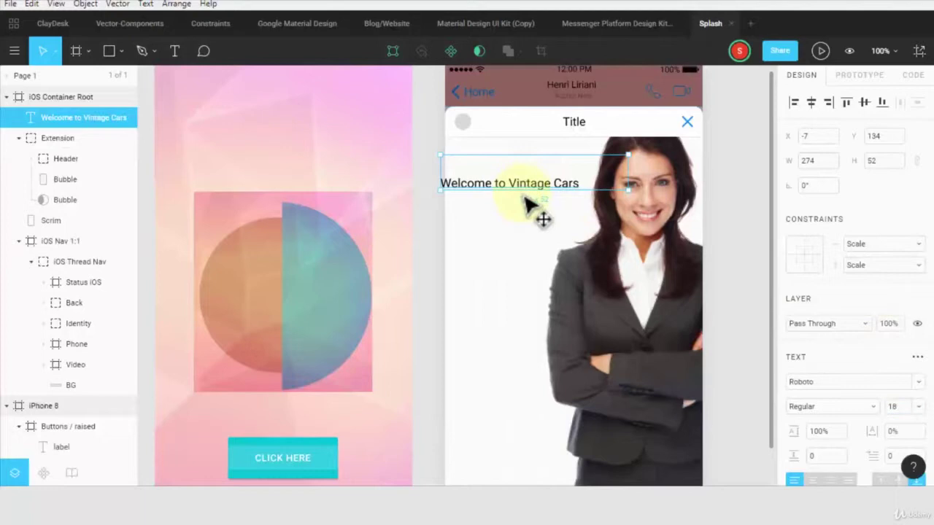
pyautogui.moveTo(542, 217); pyautogui.dragTo(550, 233)
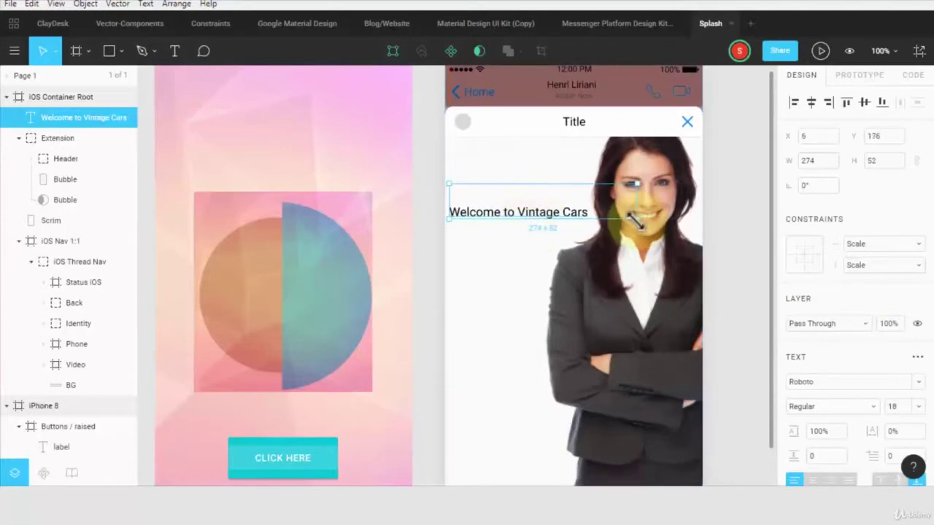
pyautogui.moveTo(636, 219); pyautogui.dragTo(546, 232)
pyautogui.hotkey('ctrl', '-')
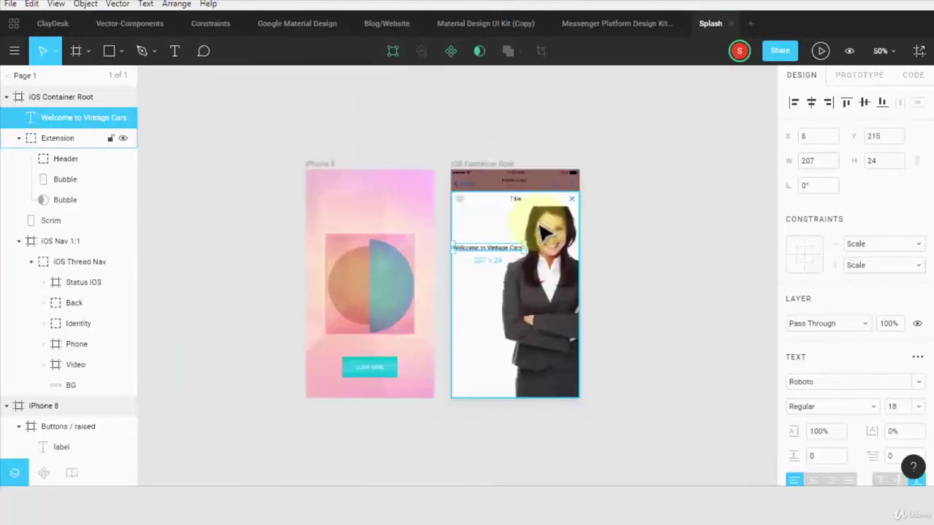
# Duplicate the iOS Container Root welcome screen to the right of the original.
pyautogui.click(633, 267)
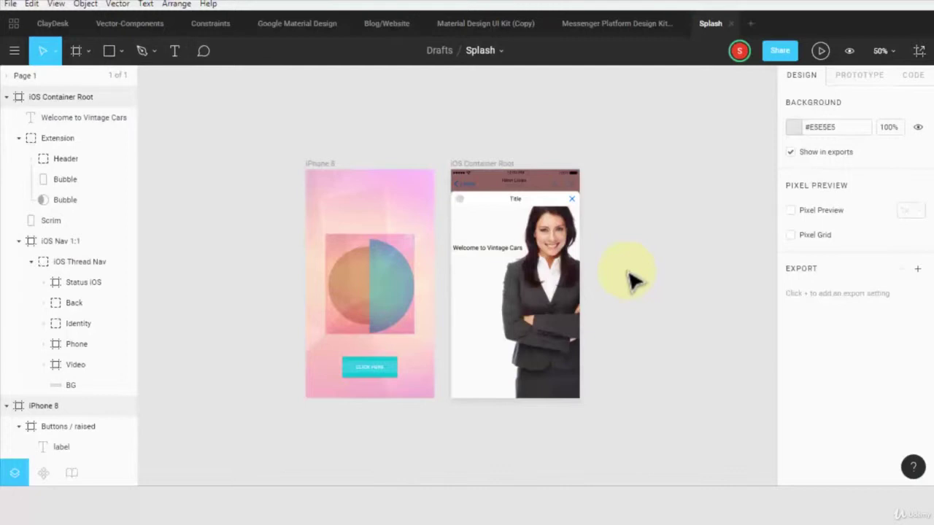
pyautogui.click(559, 301)
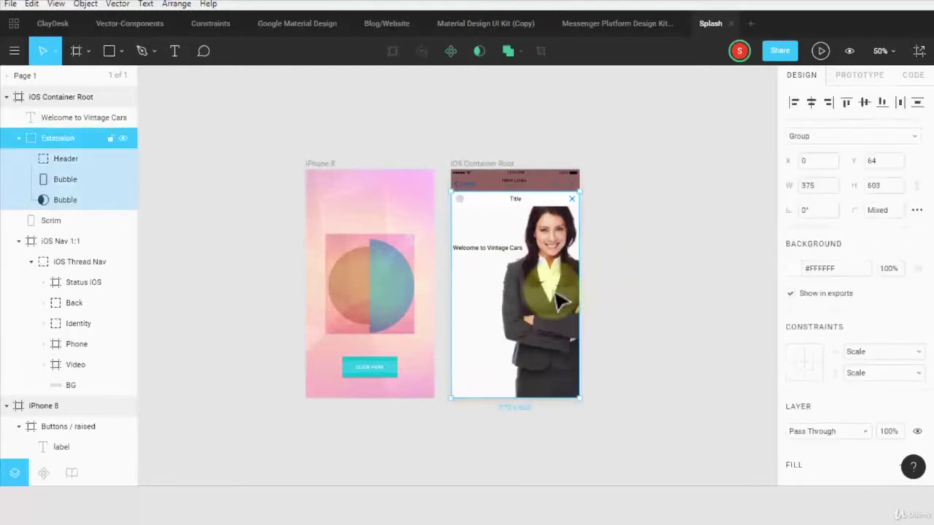
pyautogui.click(644, 284)
pyautogui.click(59, 242)
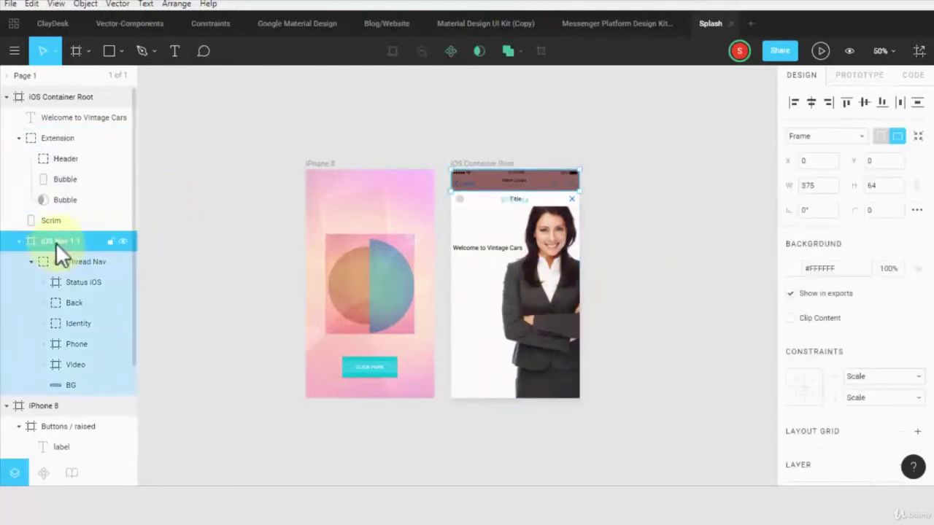
pyautogui.click(48, 97)
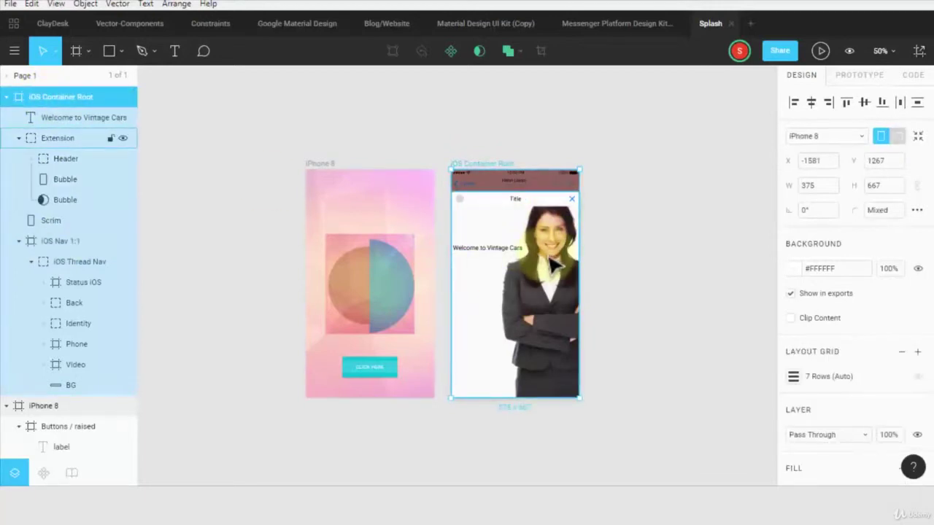
pyautogui.moveTo(537, 273); pyautogui.dragTo(675, 275)
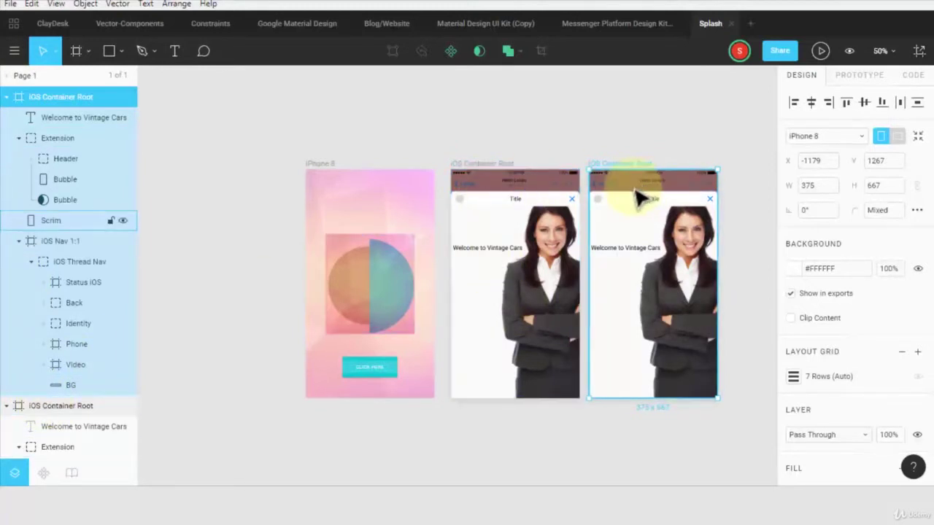
# Delete the Bubble photo and 'Welcome to Vintage Cars' text from the third frame.
pyautogui.click(685, 303)
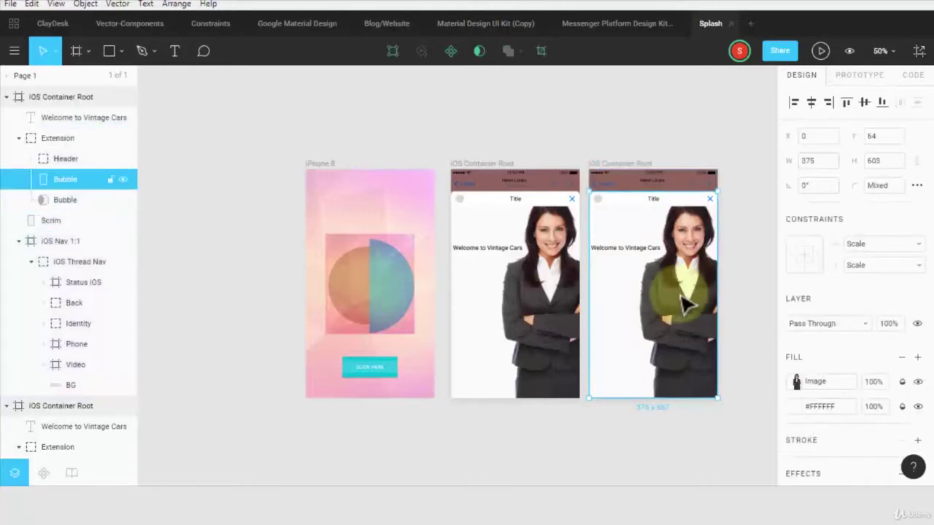
pyautogui.press('Delete')
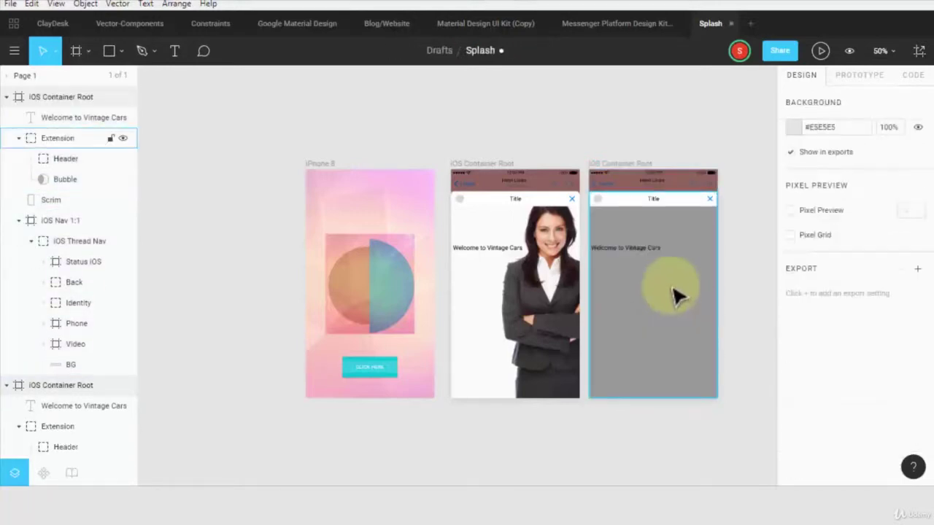
pyautogui.click(633, 249)
pyautogui.press('Delete')
pyautogui.click(642, 266)
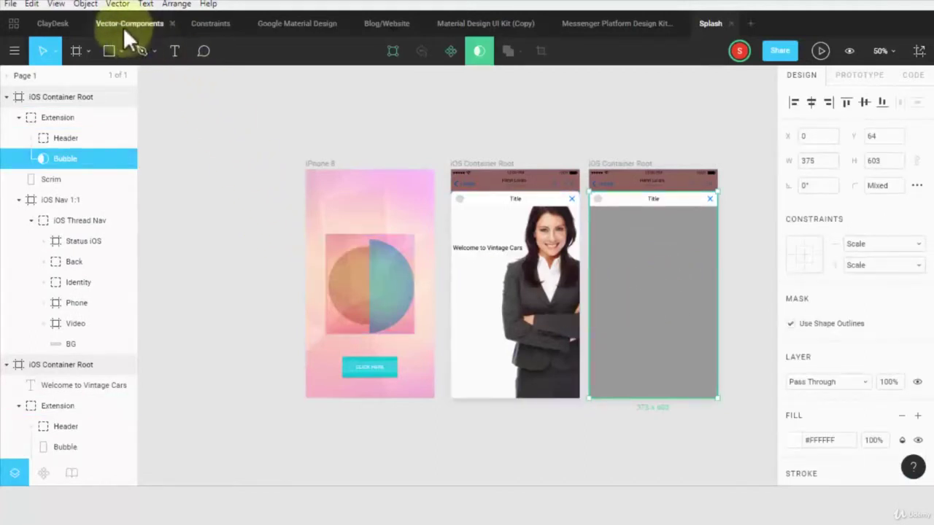
# In the Material Design UI Kit (Copy) file, zoom out and select the green category card.
pyautogui.click(587, 24)
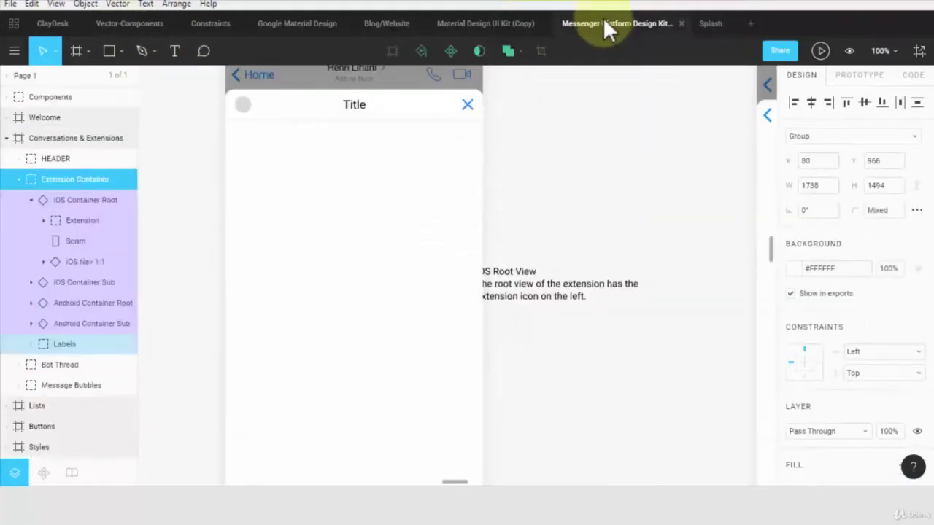
pyautogui.click(477, 21)
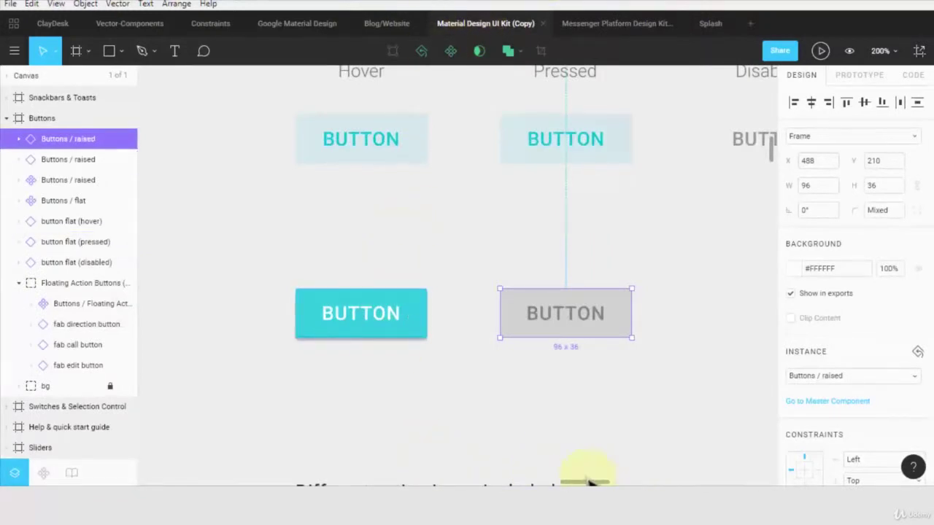
pyautogui.hscroll(8, 511, 292)
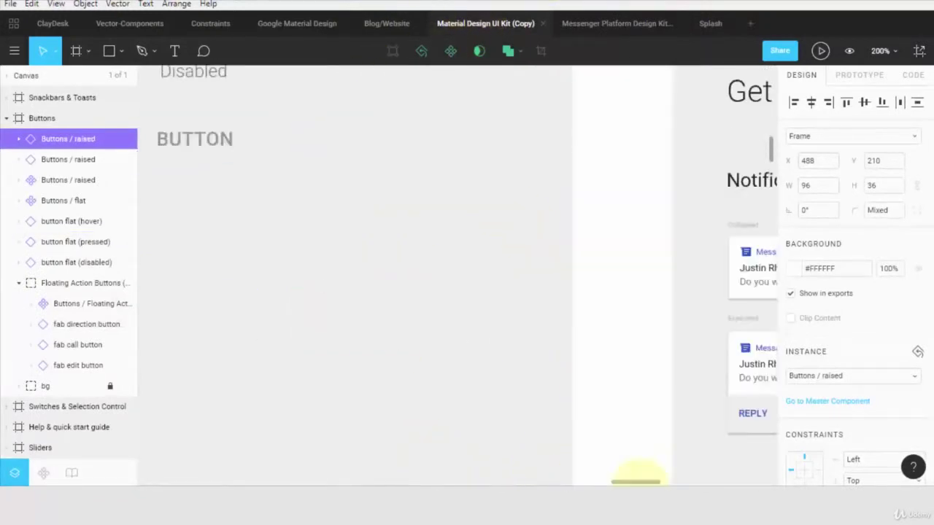
pyautogui.scroll(-5, 594, 427)
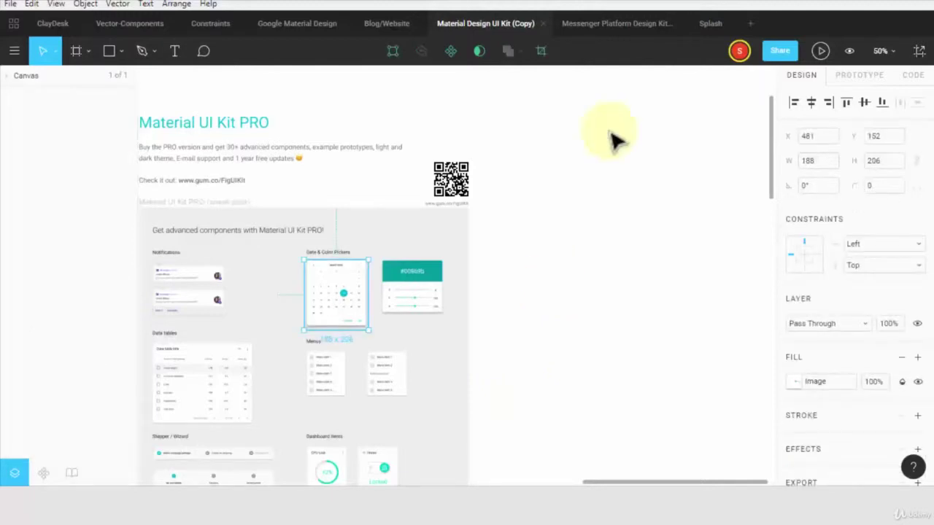
pyautogui.moveTo(573, 483); pyautogui.dragTo(481, 483)
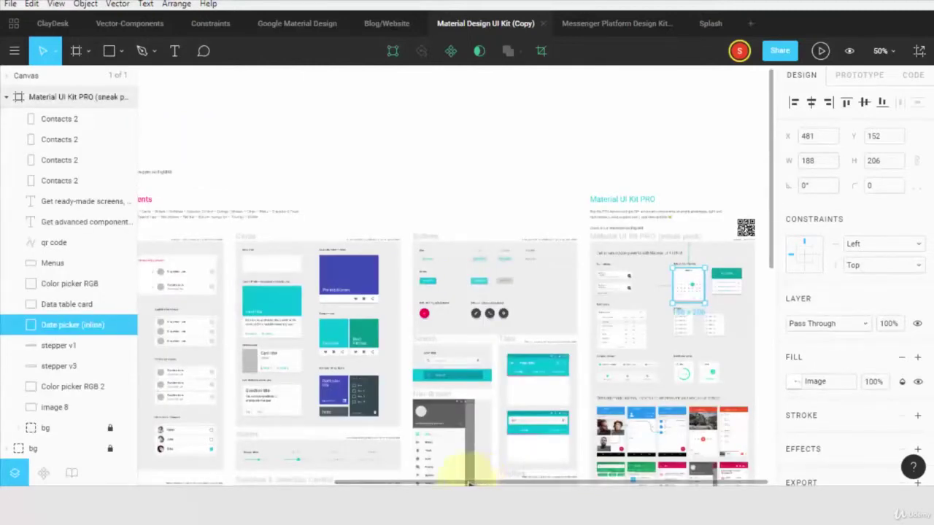
pyautogui.press('-')
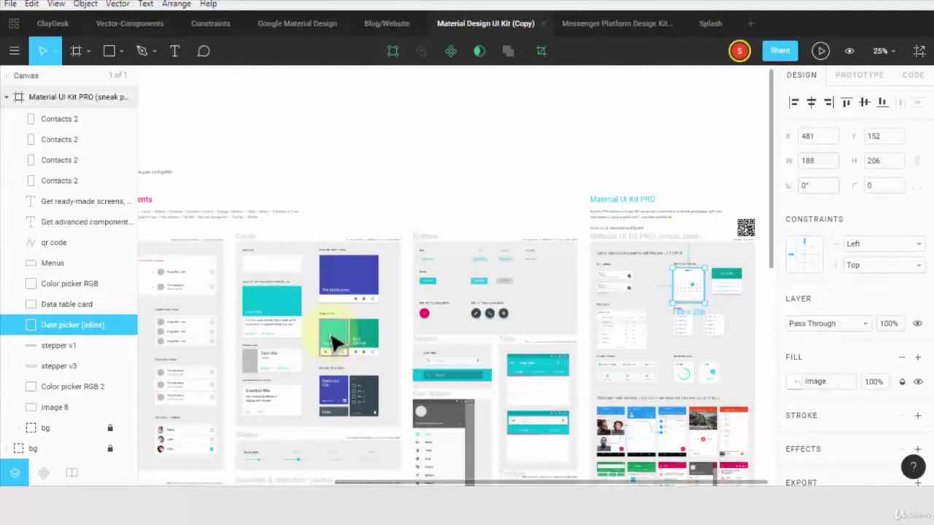
pyautogui.click(343, 350)
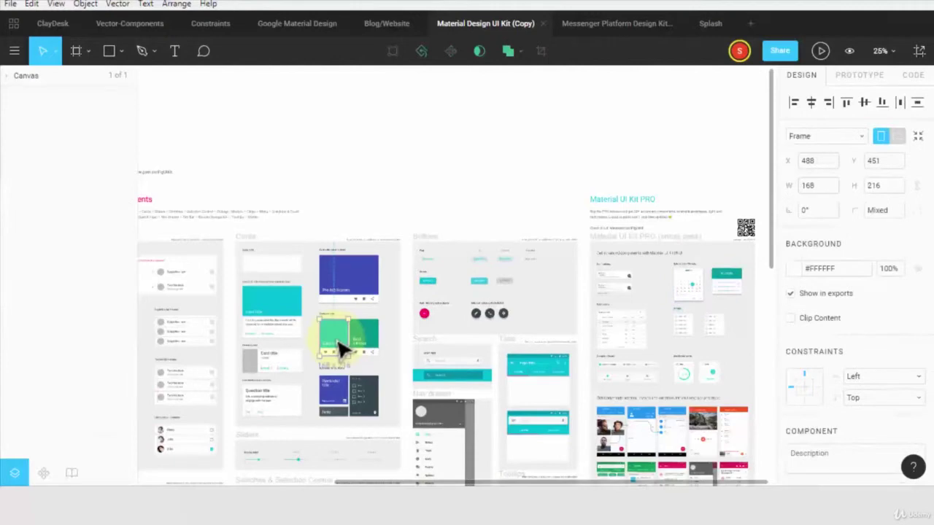
# Paste the category card into the Splash file and park it on the canvas beside the frames.
pyautogui.click(706, 23)
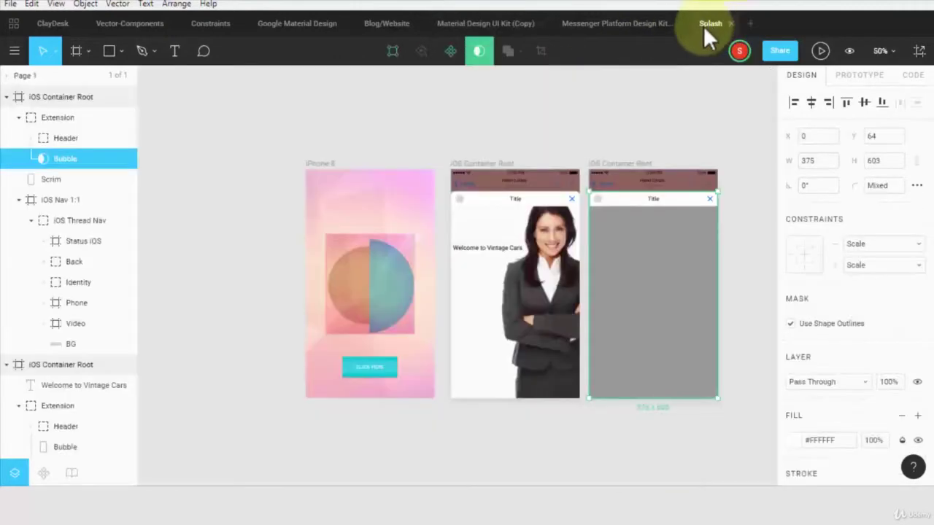
pyautogui.hotkey('ctrl', 'v')
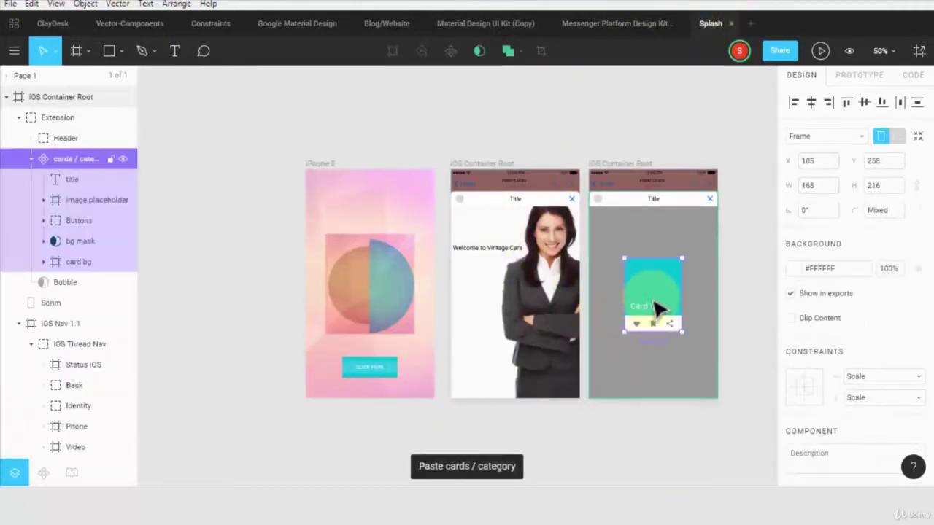
pyautogui.moveTo(632, 275); pyautogui.dragTo(625, 245)
pyautogui.hotkey('ctrl', 'v')
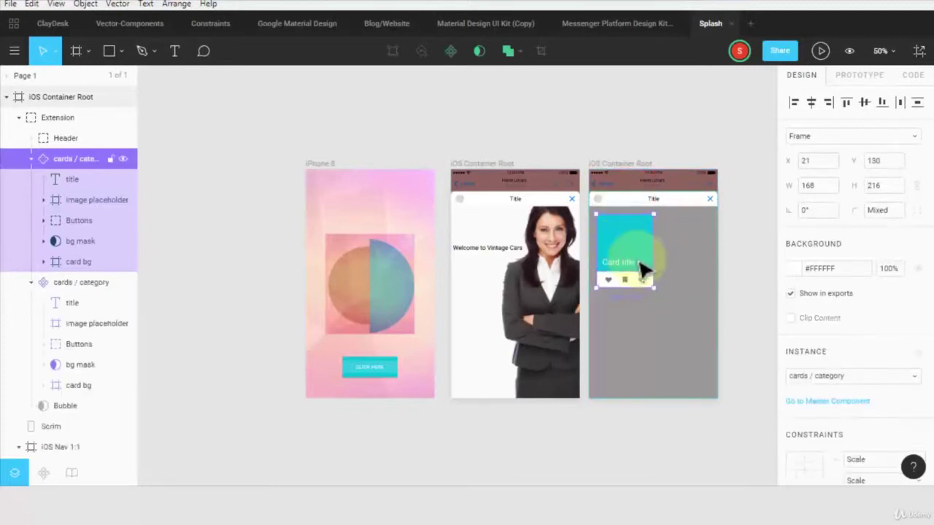
pyautogui.hotkey('ctrl', 'z')
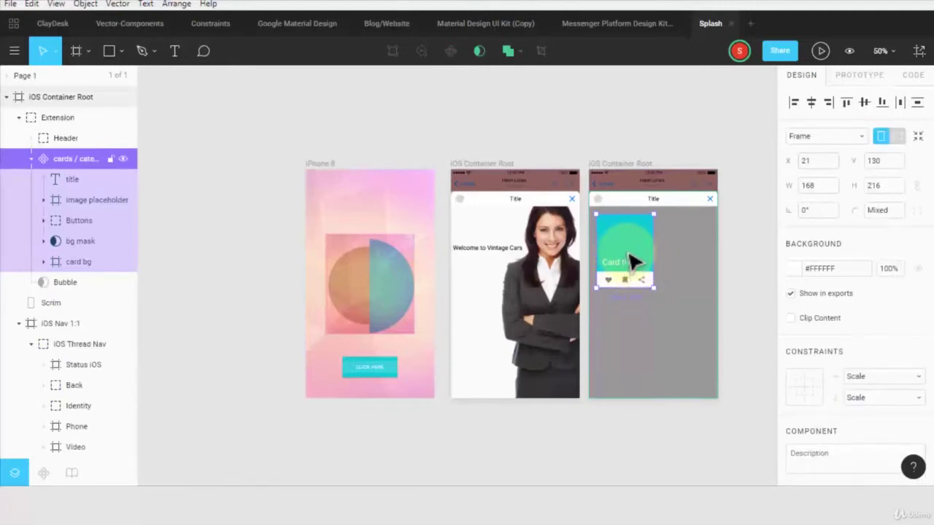
pyautogui.moveTo(632, 264); pyautogui.dragTo(233, 188)
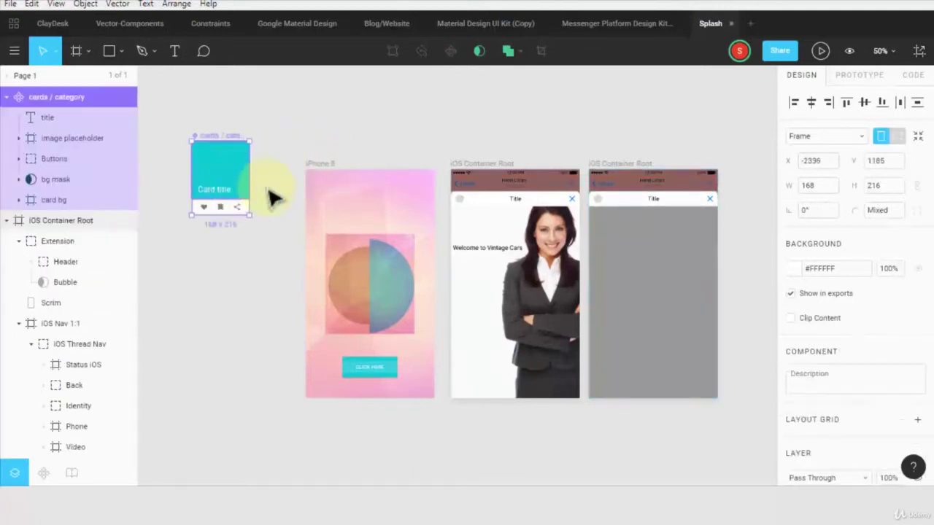
pyautogui.click(271, 194)
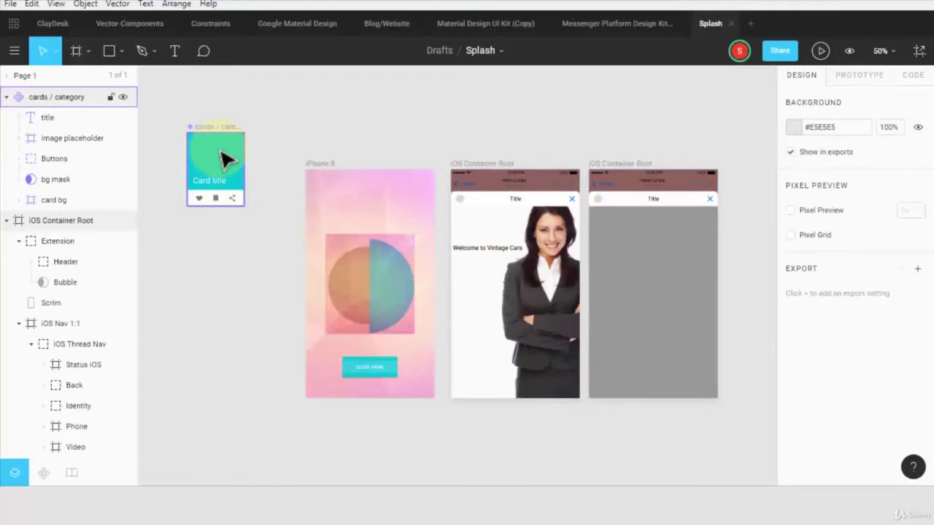
# Duplicate the card into four copies and arrange them as a 2×2 grid in the third frame.
pyautogui.moveTo(234, 175); pyautogui.dragTo(319, 122)
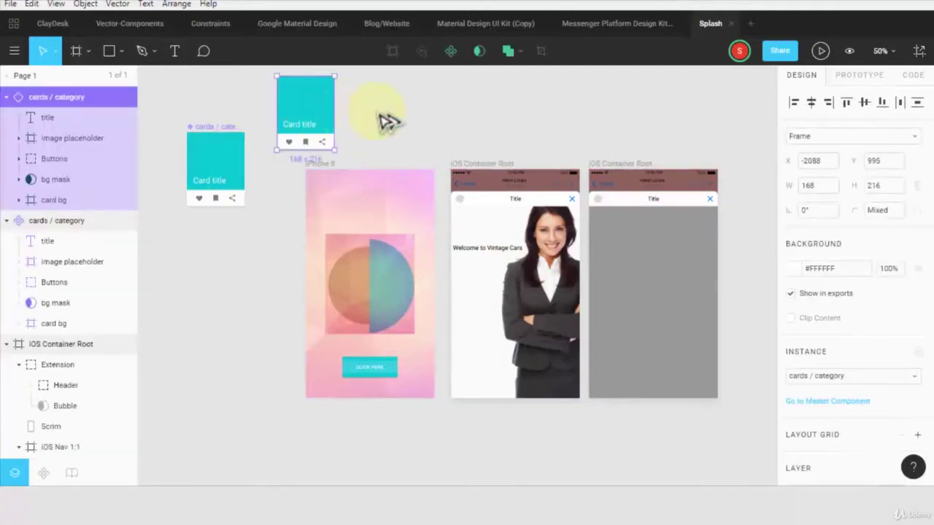
pyautogui.hotkey('ctrl', 'd')
pyautogui.hotkey('ctrl', 'd')
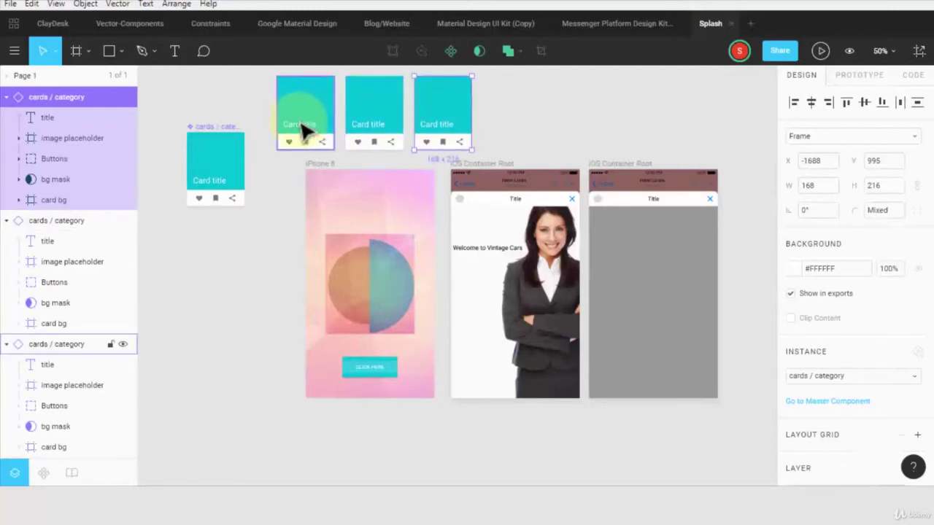
pyautogui.moveTo(227, 151); pyautogui.dragTo(687, 247)
pyautogui.moveTo(373, 109); pyautogui.dragTo(614, 358)
pyautogui.moveTo(467, 120); pyautogui.dragTo(692, 361)
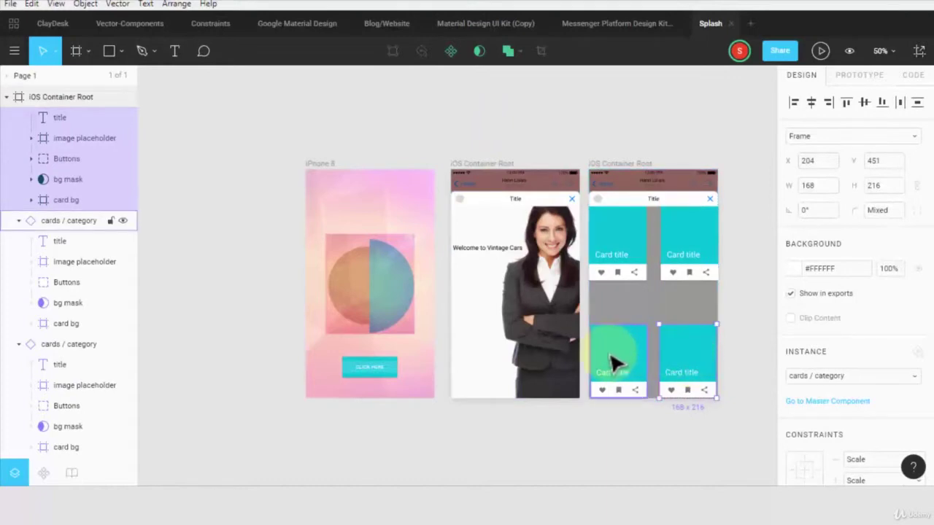
pyautogui.click(610, 246)
pyautogui.click(686, 355)
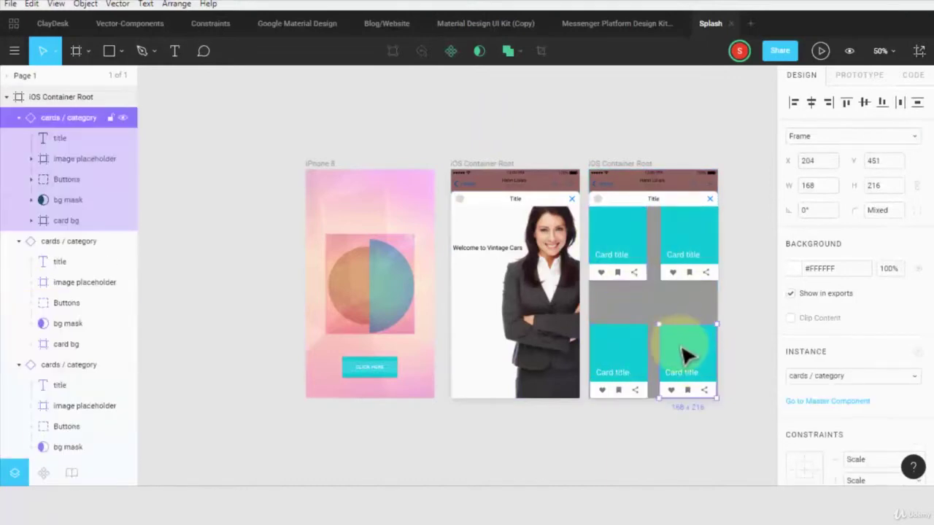
# Place the red vintage car photo into the card's image placeholder, then view at 100%.
pyautogui.doubleClick(614, 228)
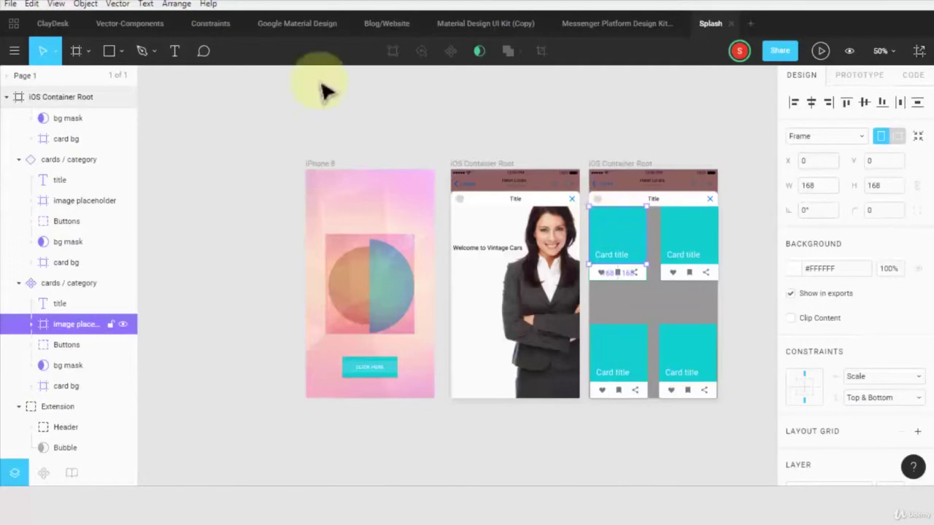
pyautogui.click(121, 52)
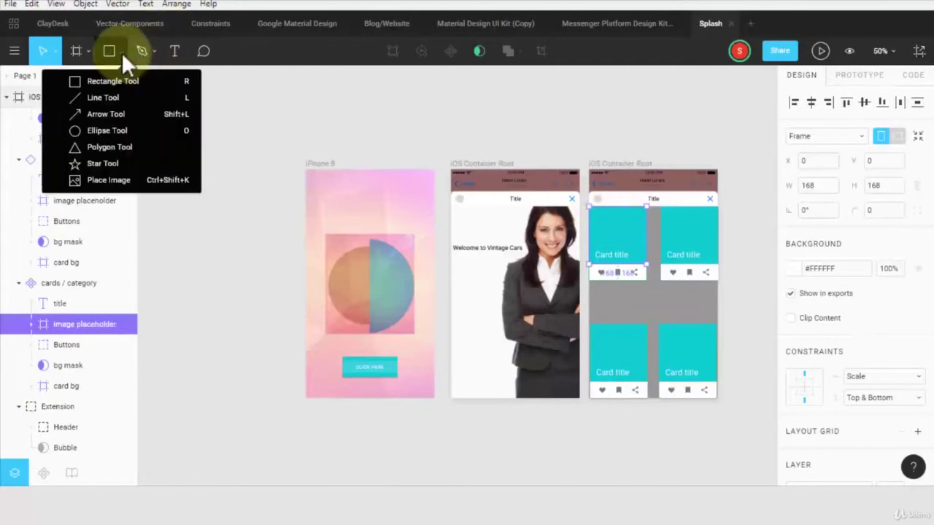
pyautogui.click(128, 178)
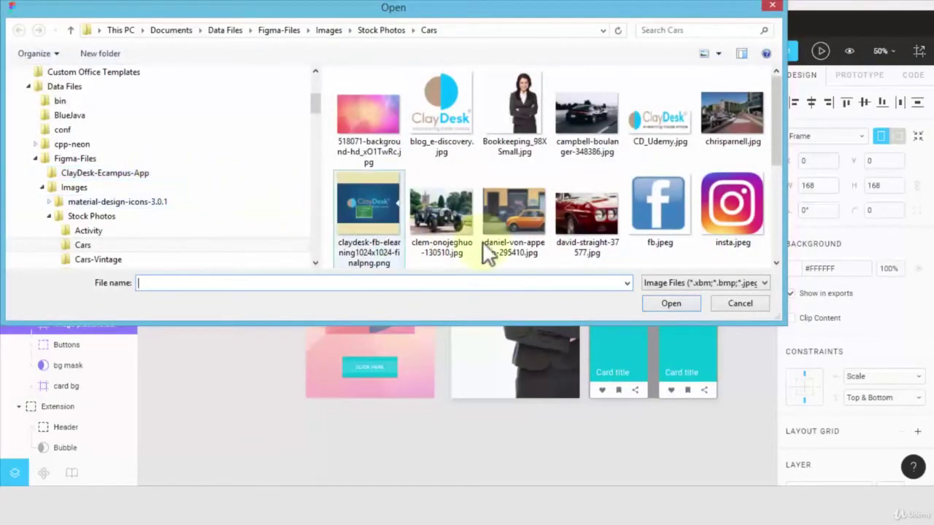
pyautogui.doubleClick(570, 217)
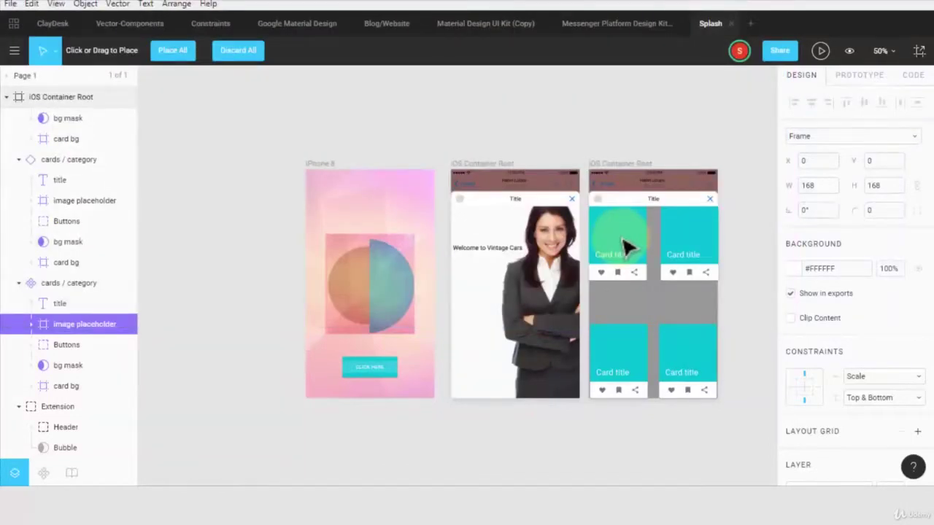
pyautogui.click(626, 249)
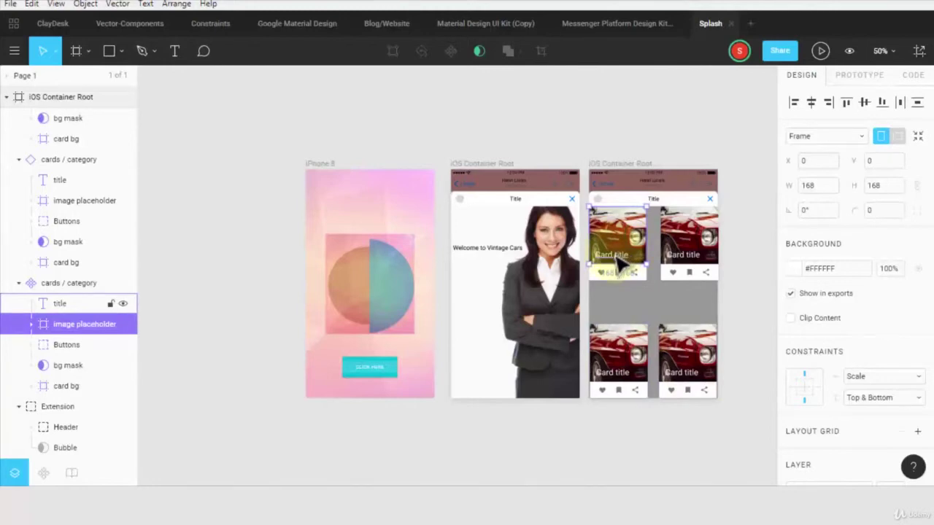
pyautogui.click(729, 291)
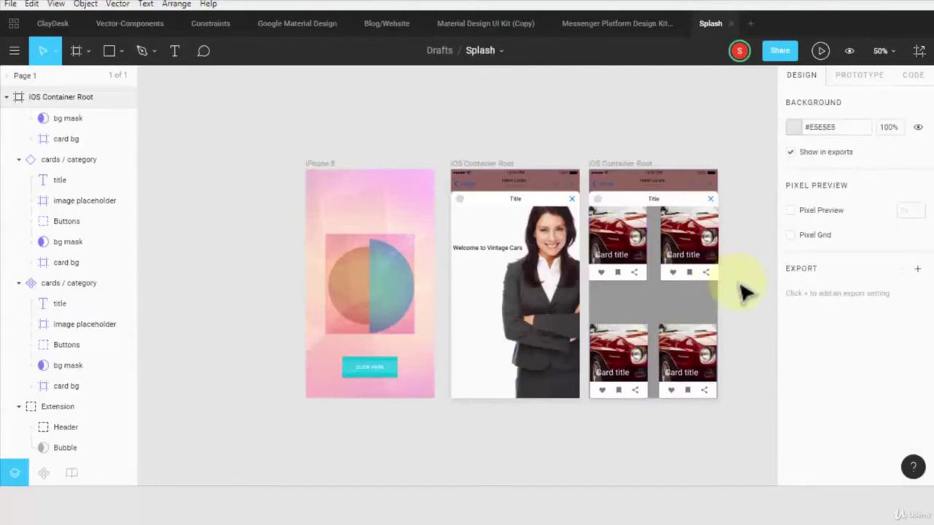
pyautogui.hotkey('shift', '0')
pyautogui.moveTo(625, 484); pyautogui.dragTo(820, 476)
pyautogui.hscroll(-1, 405, 219)
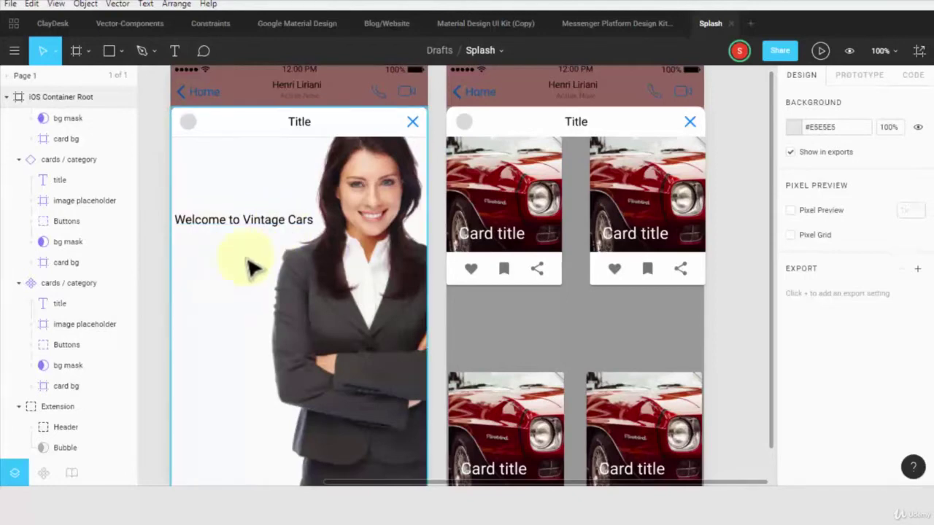
# Eyedrop the header's brown colour into the teal circle's fill.
pyautogui.click(478, 24)
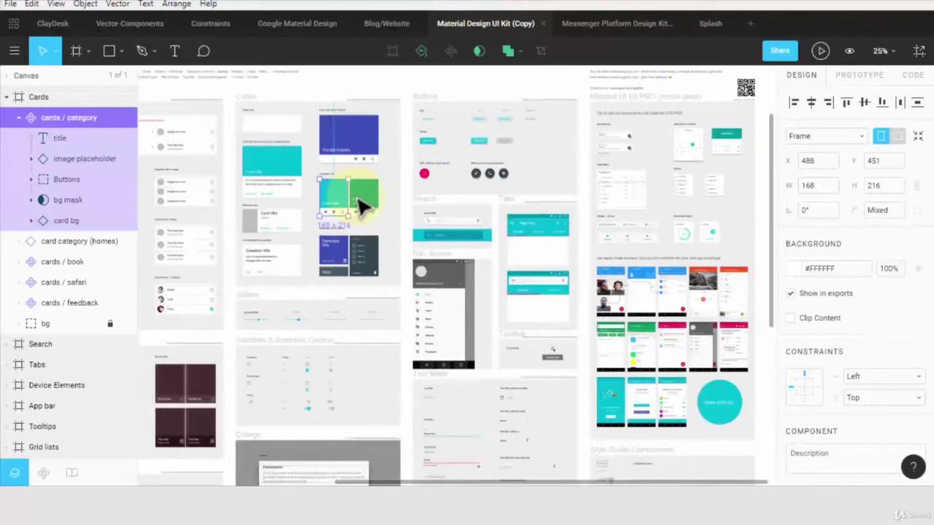
pyautogui.click(718, 407)
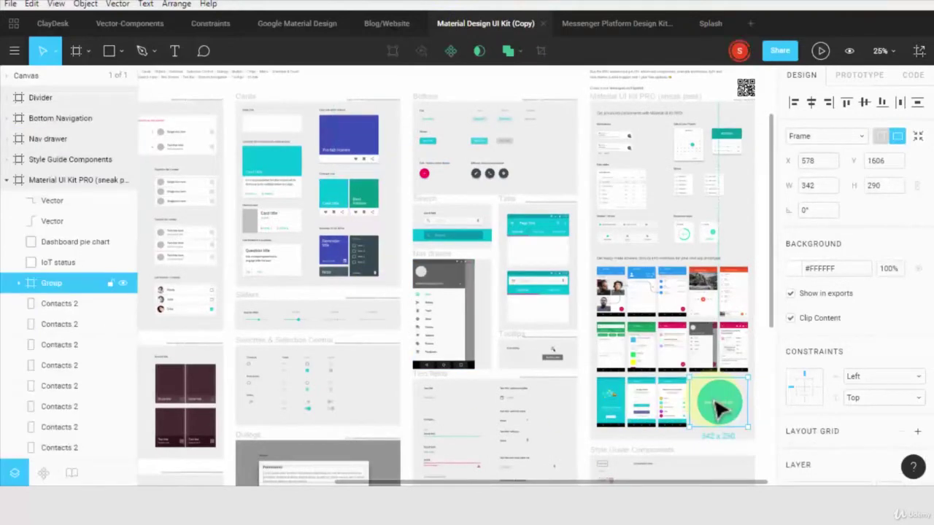
pyautogui.click(715, 19)
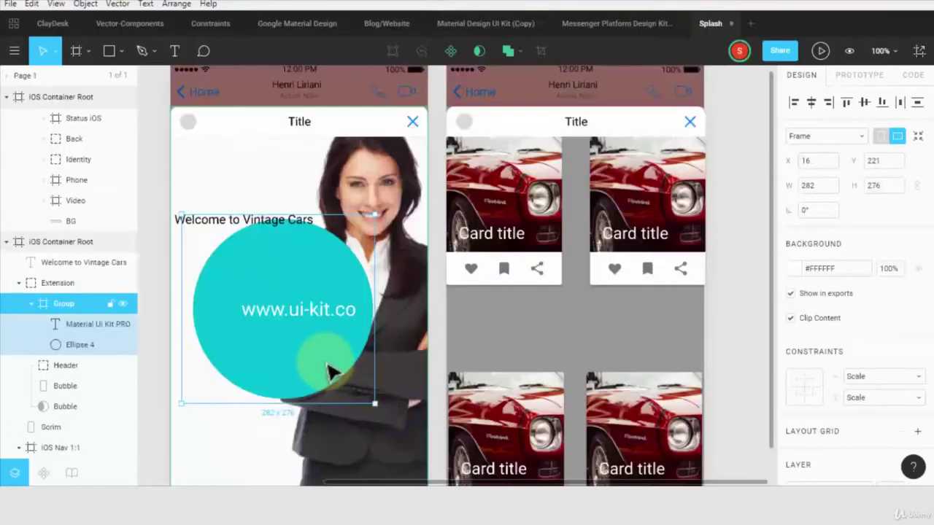
pyautogui.doubleClick(341, 341)
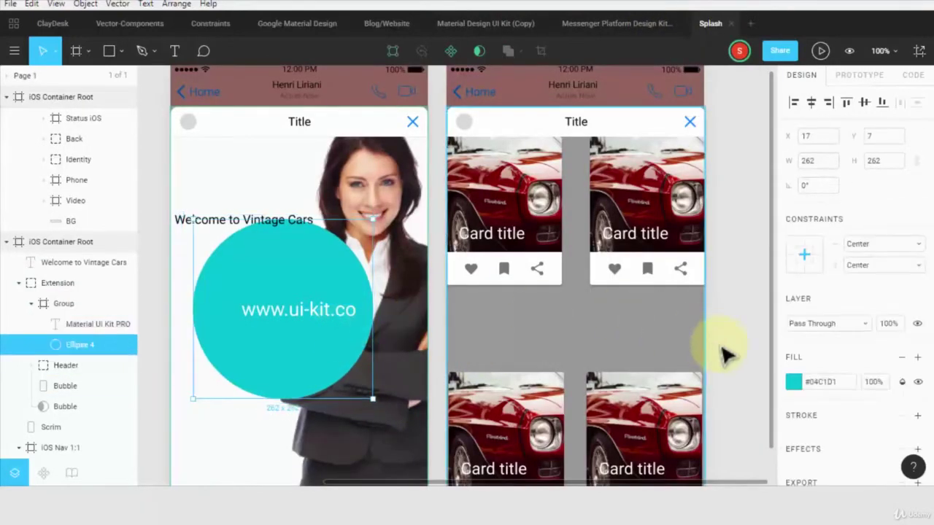
pyautogui.click(793, 381)
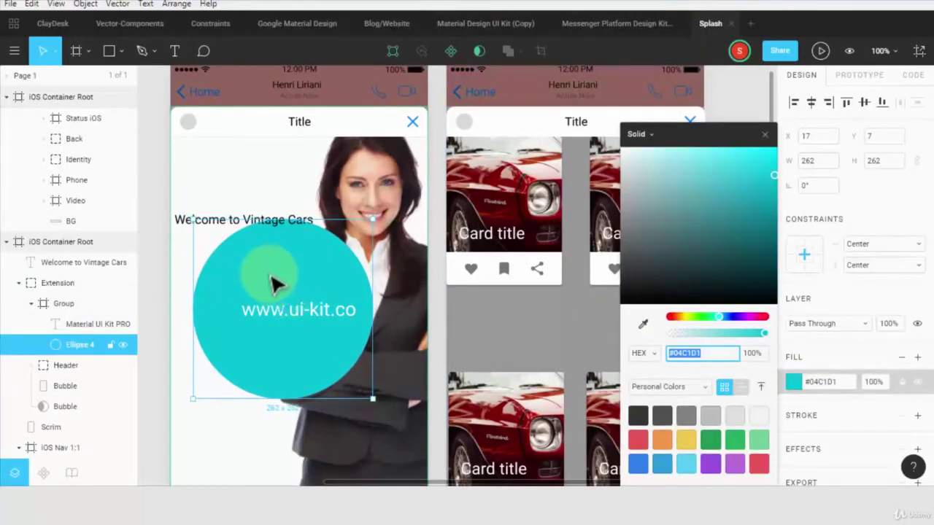
pyautogui.click(643, 325)
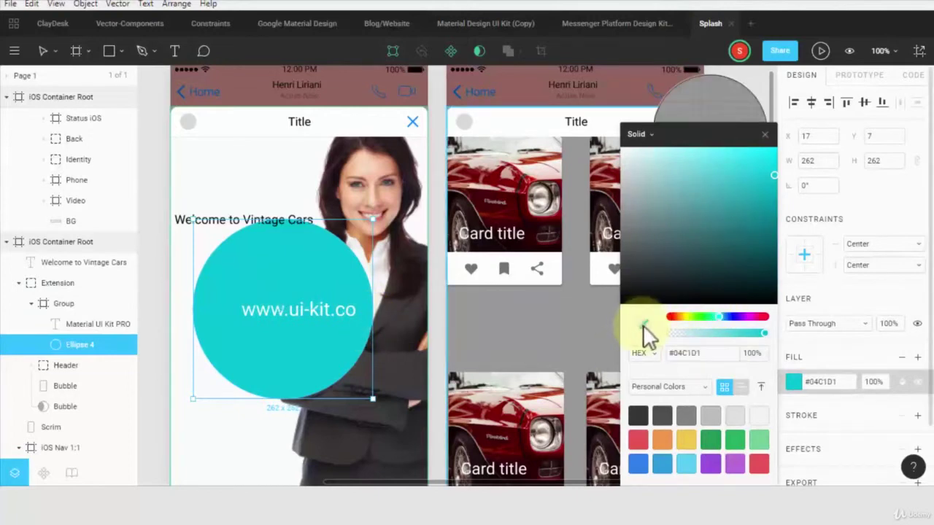
pyautogui.click(258, 94)
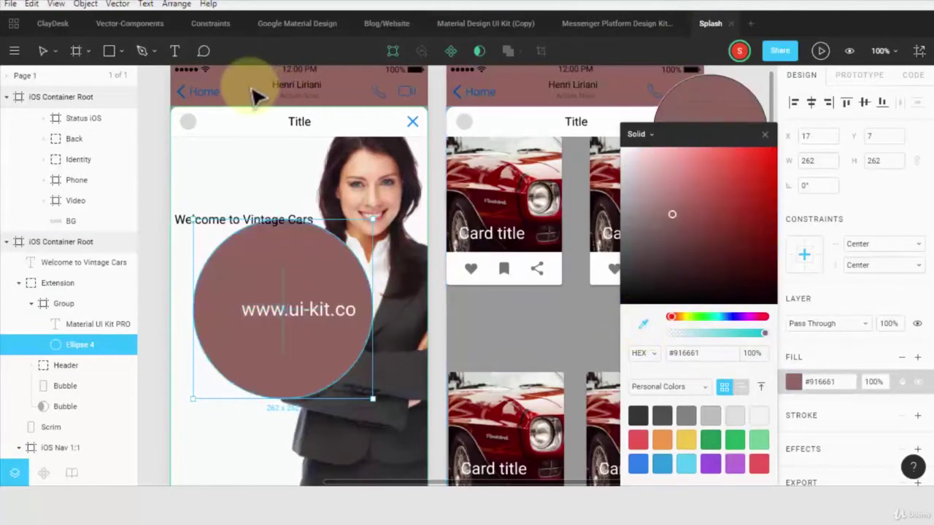
# Resize the circle to 100×100 px.
pyautogui.click(819, 160)
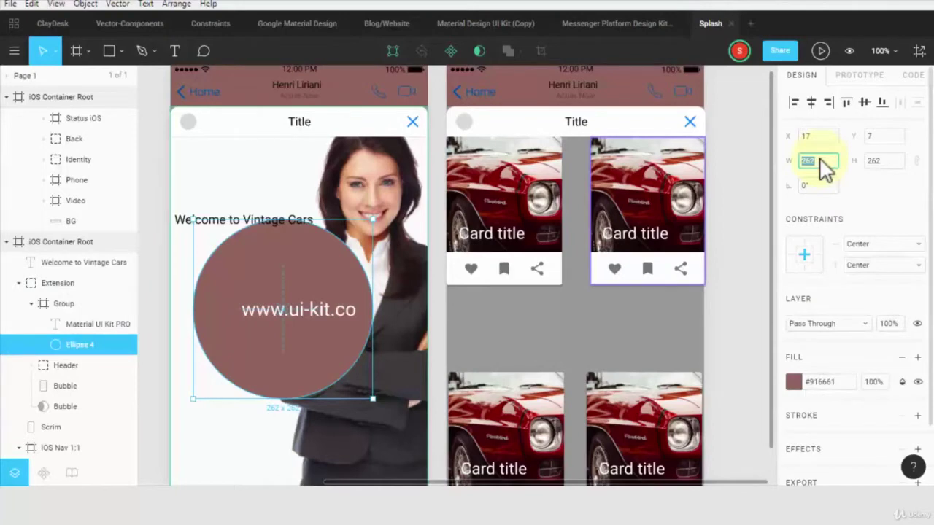
pyautogui.write('150')
pyautogui.press('Tab')
pyautogui.write('150')
pyautogui.press('Return')
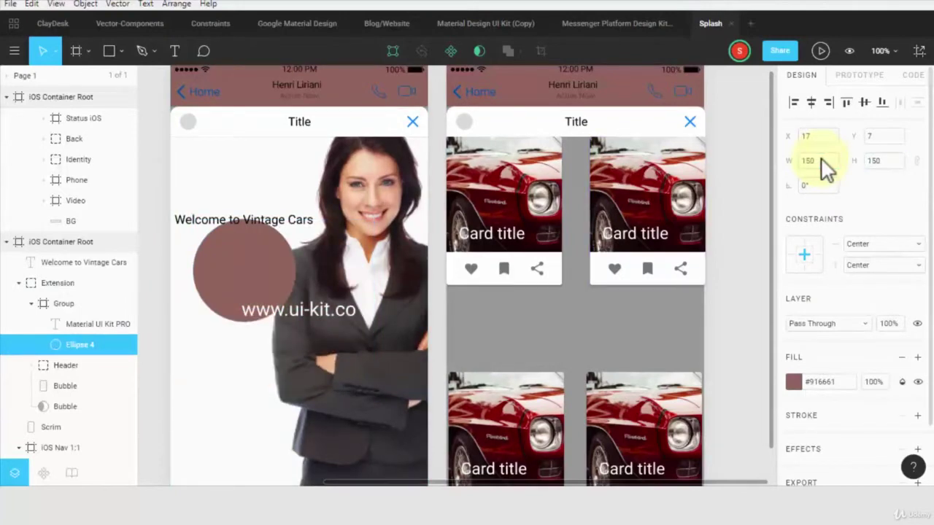
pyautogui.click(250, 282)
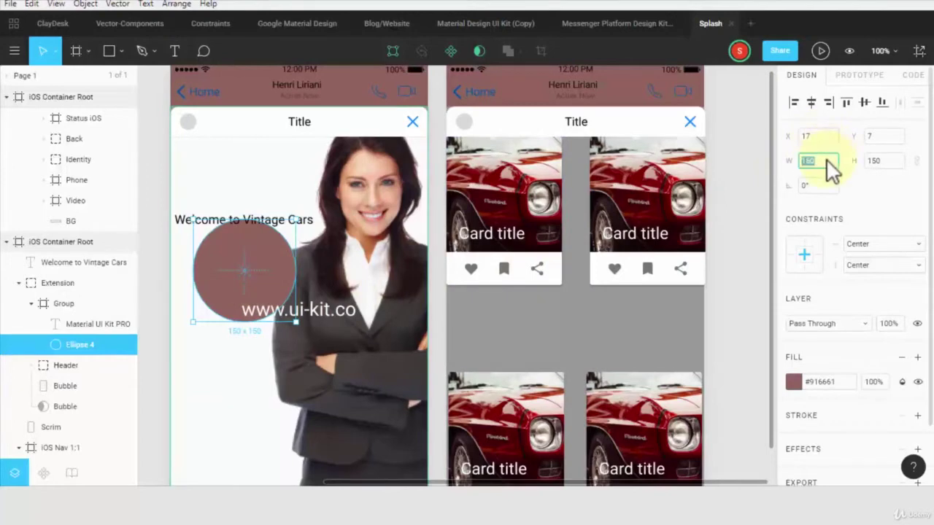
pyautogui.write('0')
pyautogui.press('Return')
pyautogui.doubleClick(240, 276)
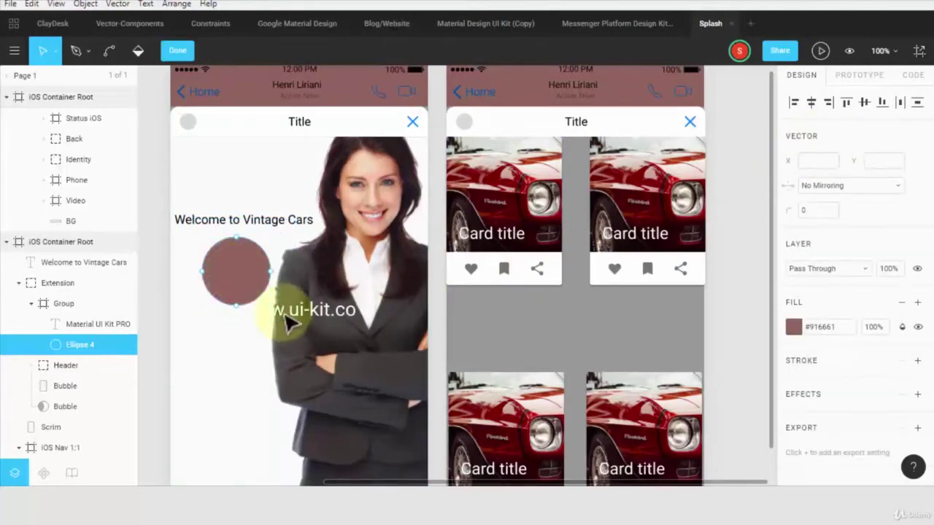
pyautogui.press('Escape')
pyautogui.click(284, 316)
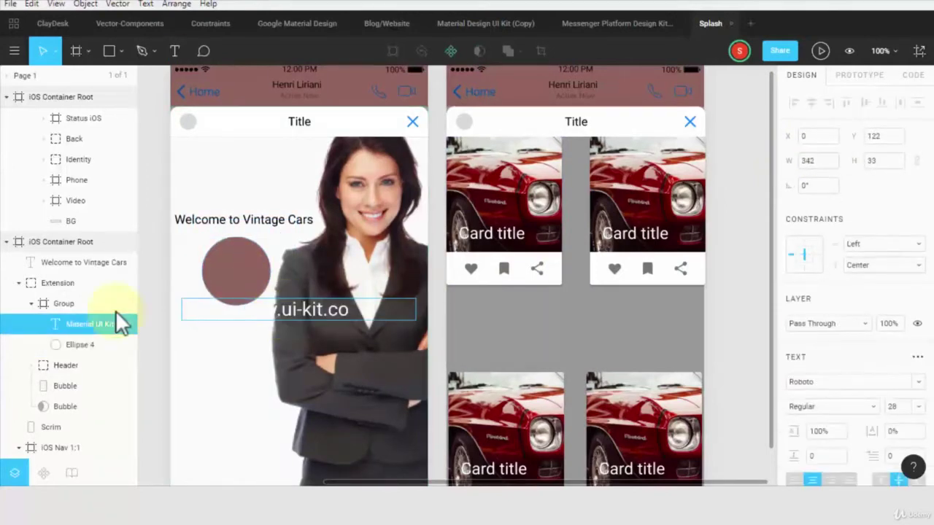
pyautogui.press('Delete')
pyautogui.click(229, 319)
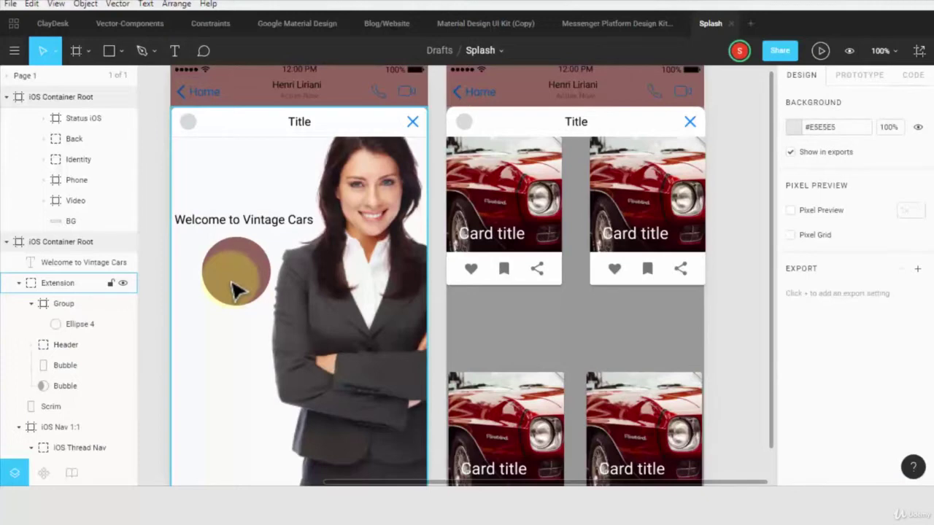
# Add a 'Click Here' text box over the maroon circle.
pyautogui.doubleClick(232, 284)
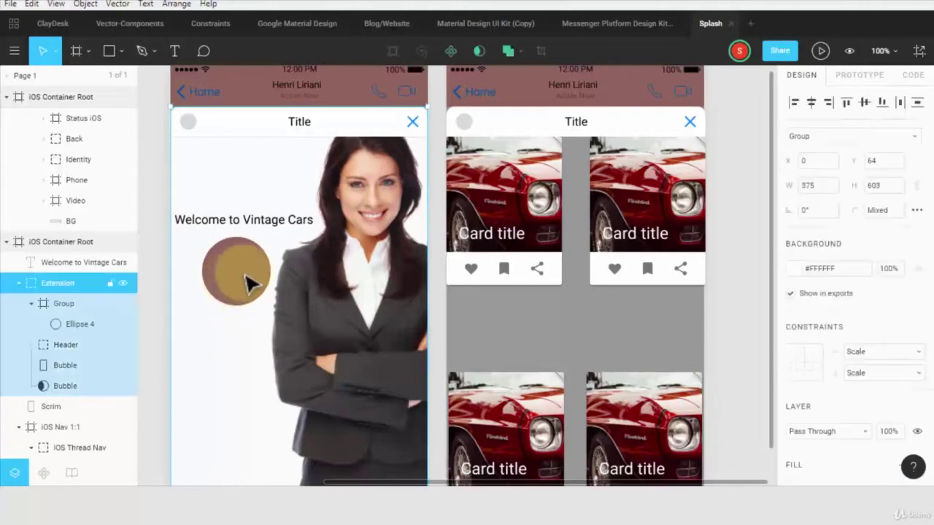
pyautogui.press('t')
pyautogui.moveTo(215, 261); pyautogui.dragTo(257, 279)
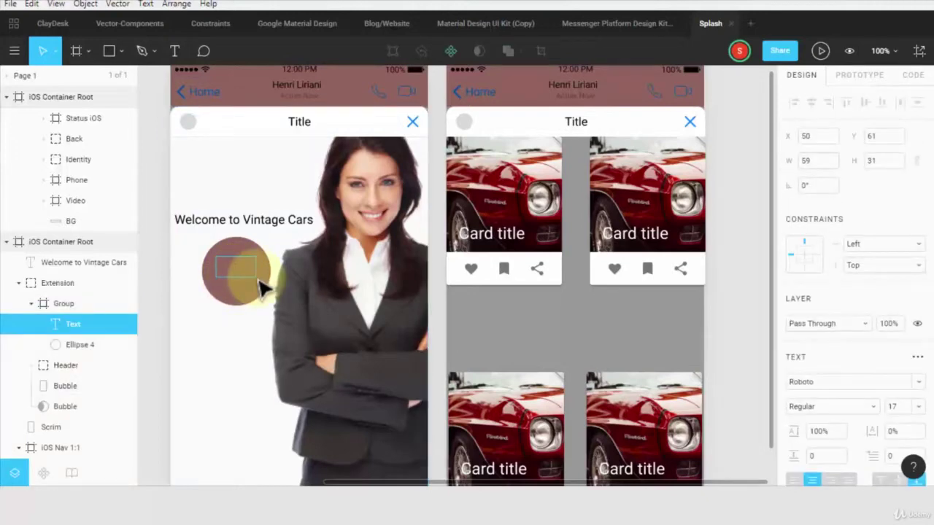
pyautogui.write('Click Here')
pyautogui.scroll(-5, 840, 388)
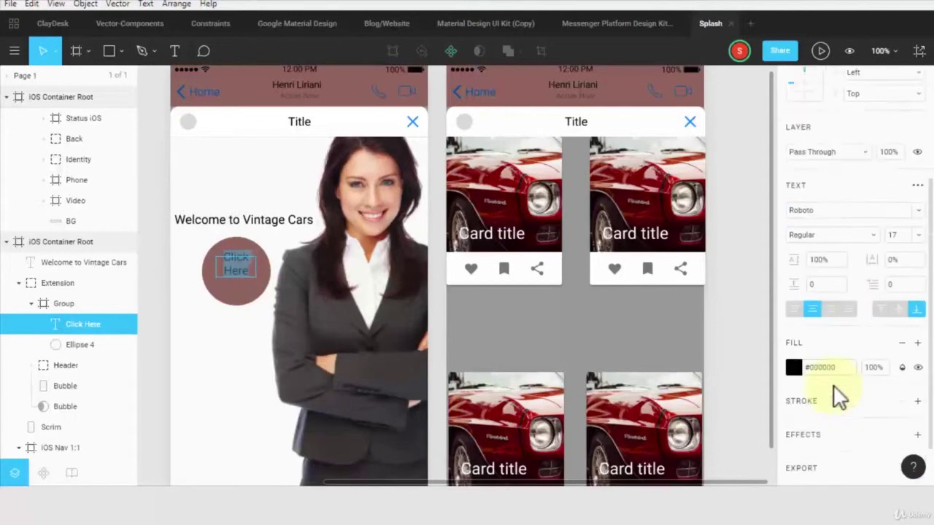
pyautogui.press('Escape')
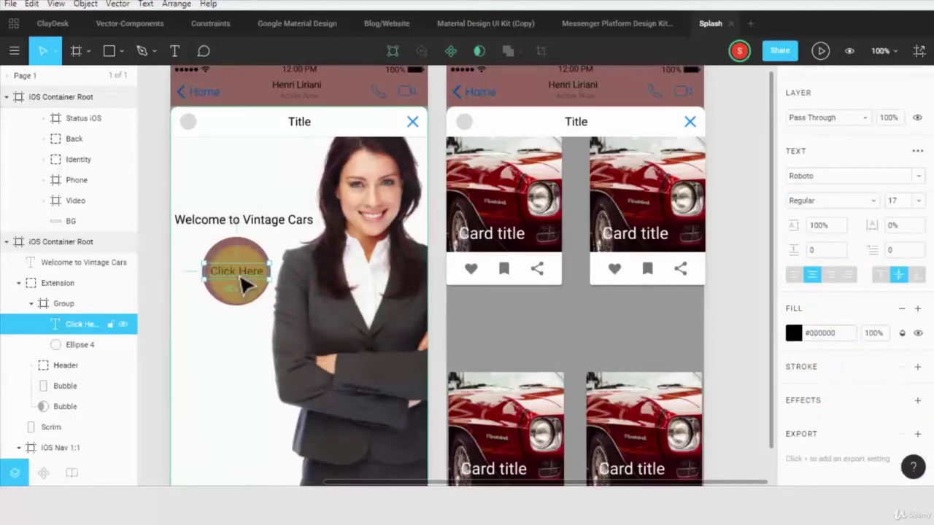
# Set the Click Here text fill to light grey #F2F2F2.
pyautogui.click(793, 333)
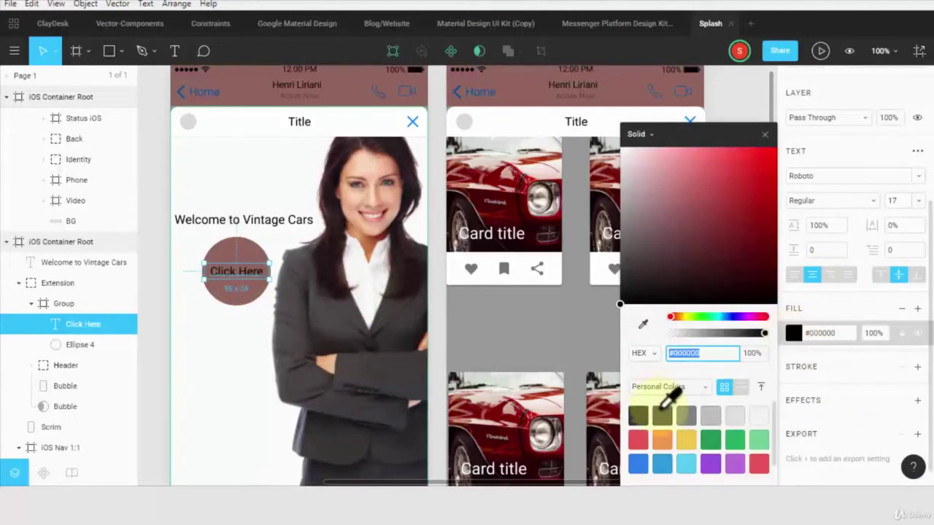
pyautogui.click(759, 415)
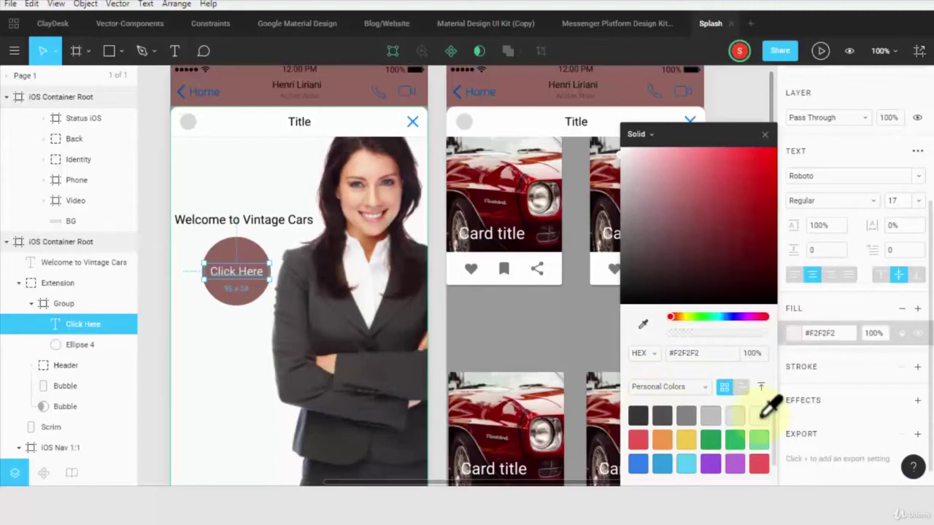
pyautogui.click(156, 341)
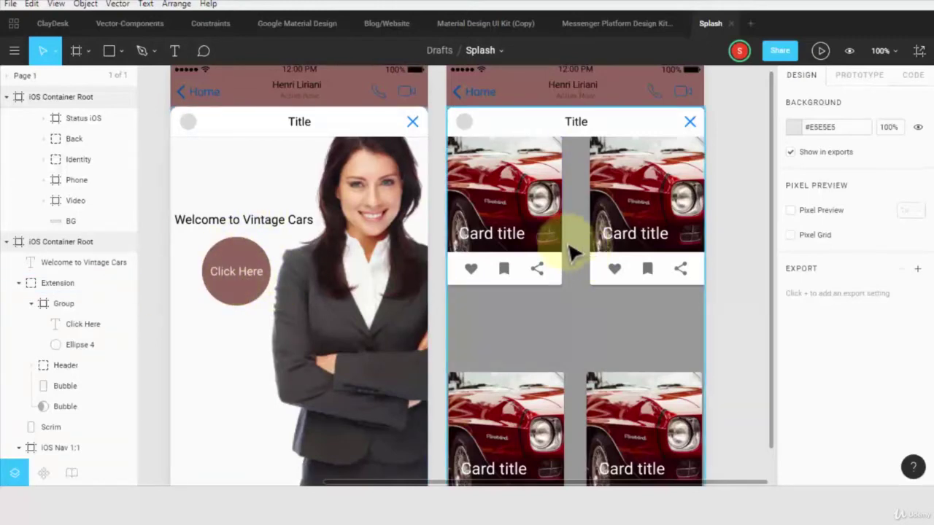
# Retype the card title as 'Vintage', updating all four red-car cards.
pyautogui.click(594, 339)
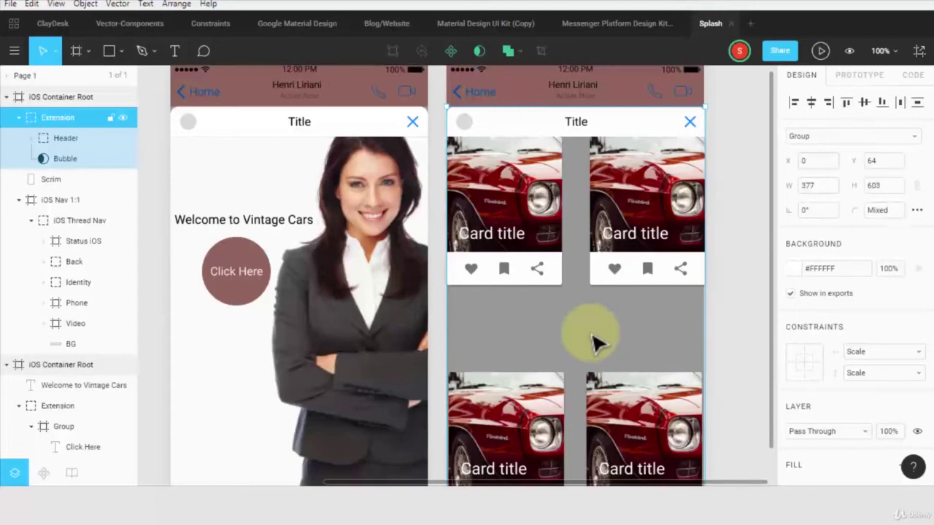
pyautogui.moveTo(552, 482); pyautogui.dragTo(588, 480)
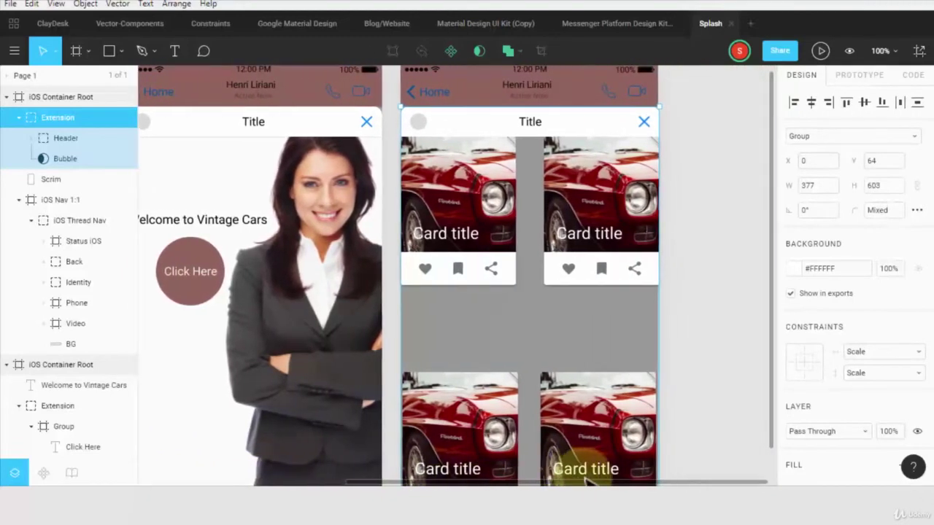
pyautogui.doubleClick(443, 241)
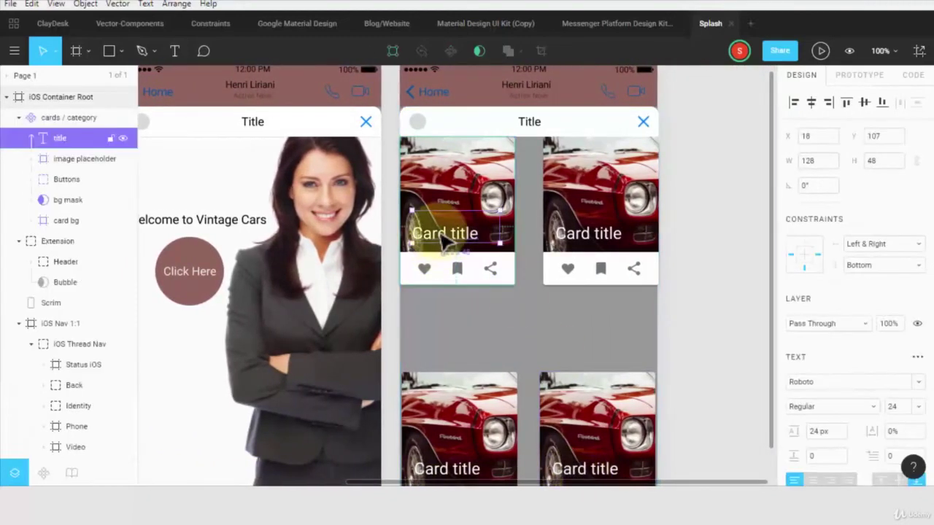
pyautogui.doubleClick(458, 234)
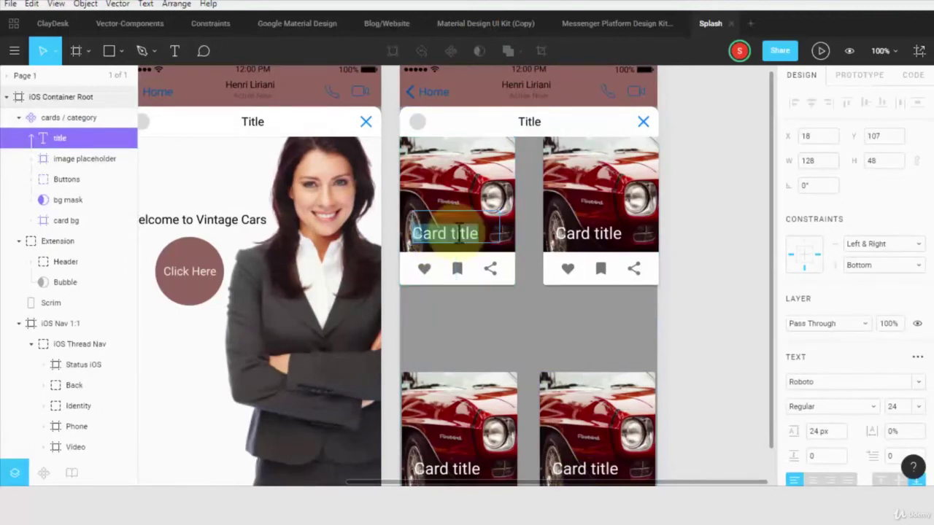
pyautogui.write('Vin')
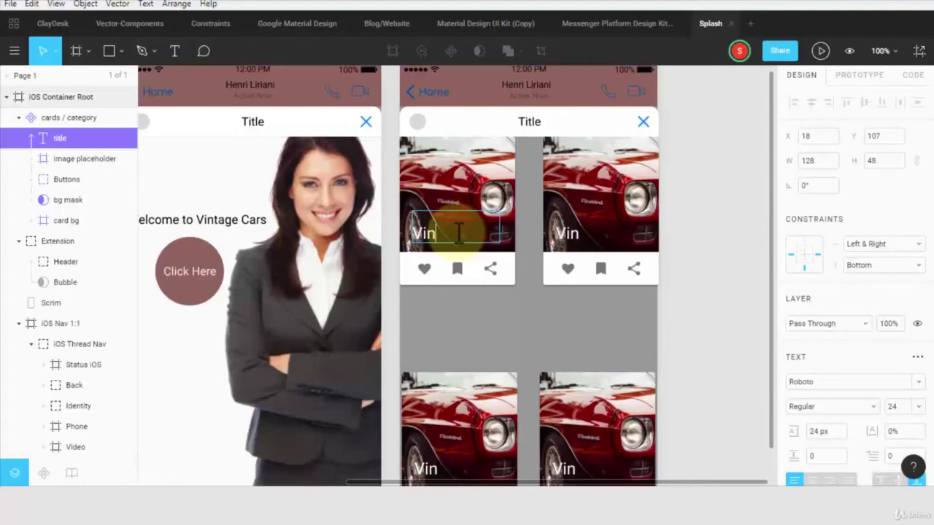
pyautogui.write('tage')
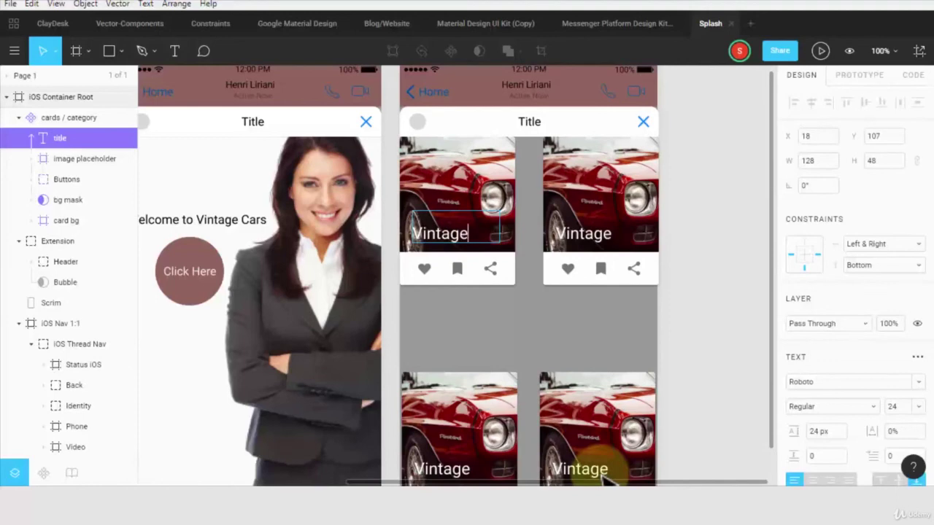
pyautogui.click(744, 307)
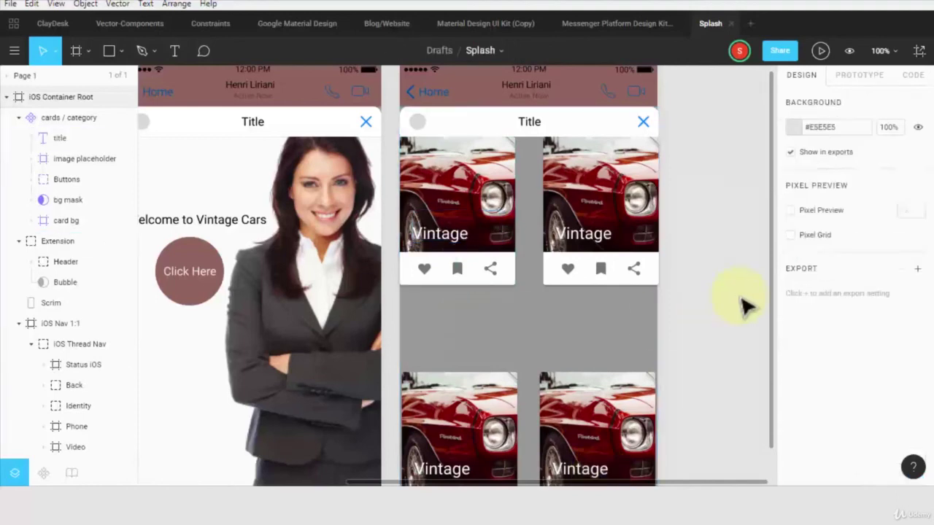